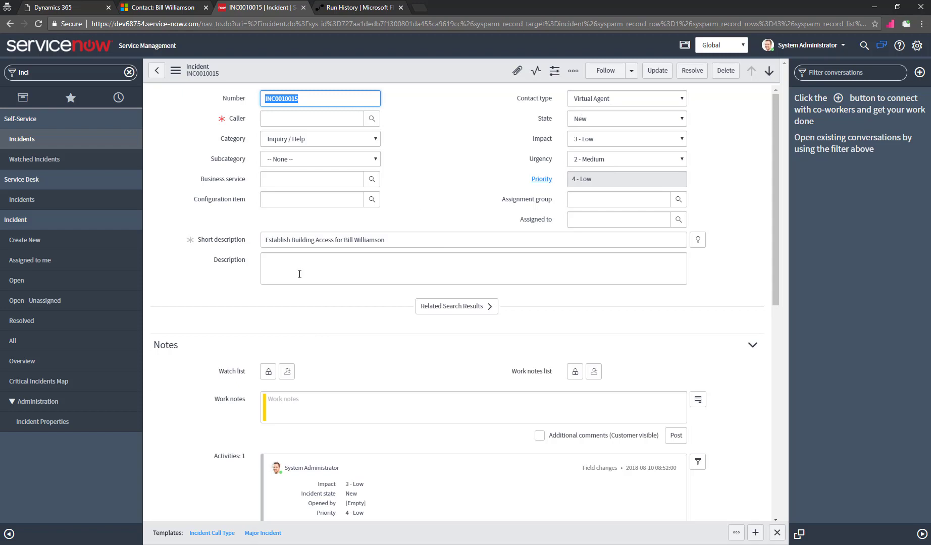
Inspect incident INC0010015's short description and empty Caller field in ServiceNow.
{"action": "left_click_drag", "start_coordinate": [418, 243], "coordinate": [232, 245]}
{"action": "left_click", "coordinate": [282, 116]}
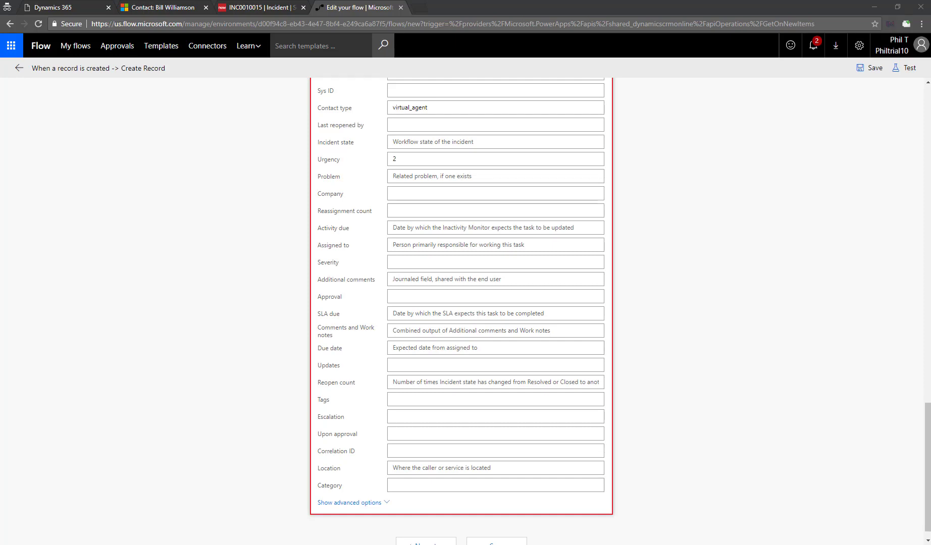
Leave the flow editor without saving and reopen the flow for editing.
{"action": "scroll", "coordinate": [462, 303], "scroll_direction": "up", "scroll_amount": 10}
{"action": "left_click", "coordinate": [19, 67]}
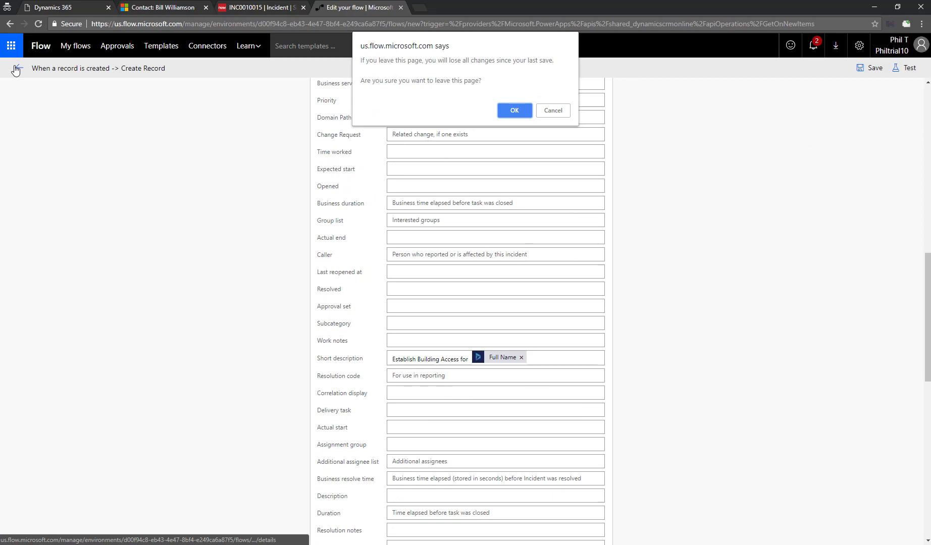
{"action": "left_click", "coordinate": [513, 110]}
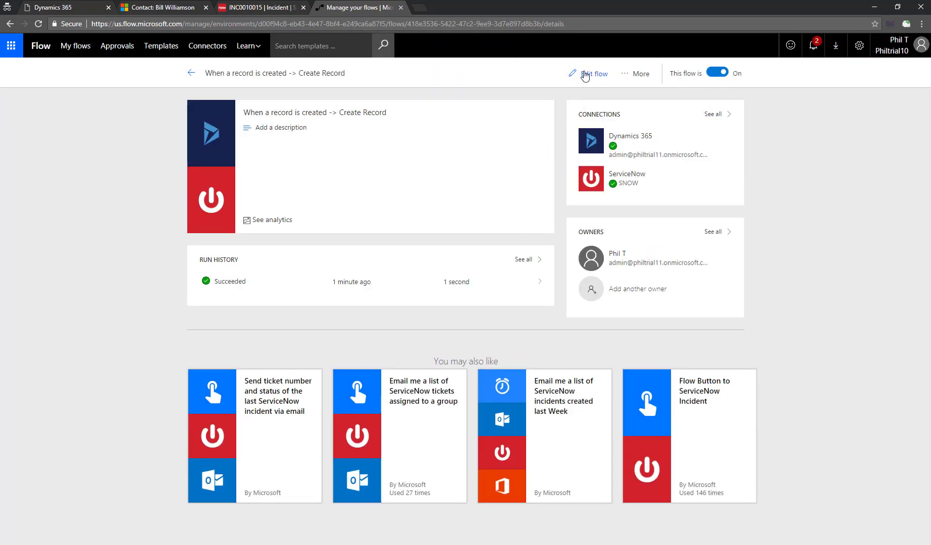
{"action": "left_click", "coordinate": [585, 74]}
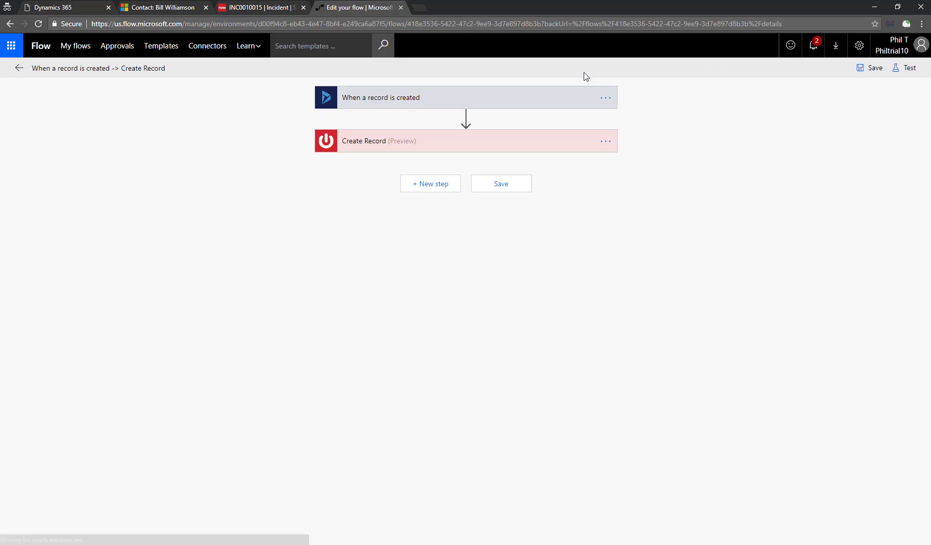
Expand the Create Record and trigger cards and open the insert options below the trigger.
{"action": "left_click", "coordinate": [514, 143]}
{"action": "left_click", "coordinate": [515, 103]}
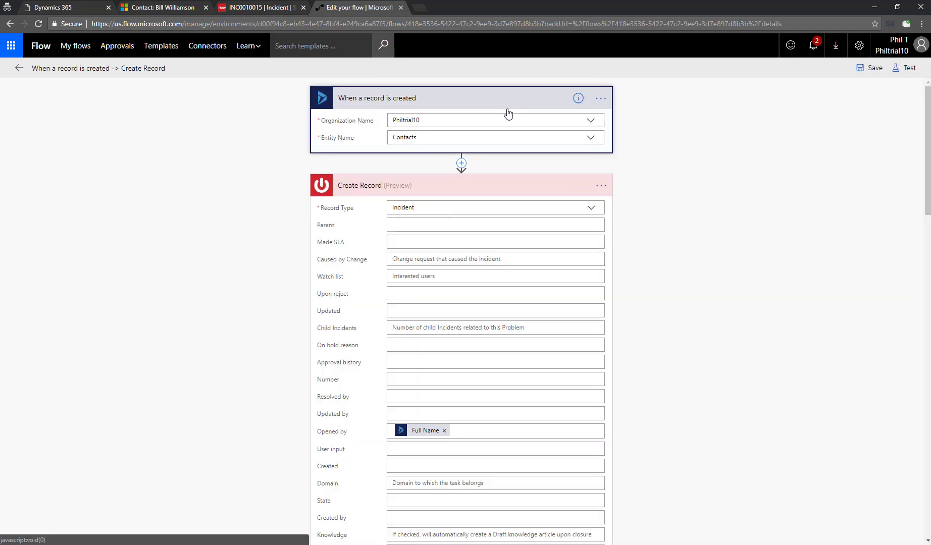
{"action": "left_click", "coordinate": [461, 164]}
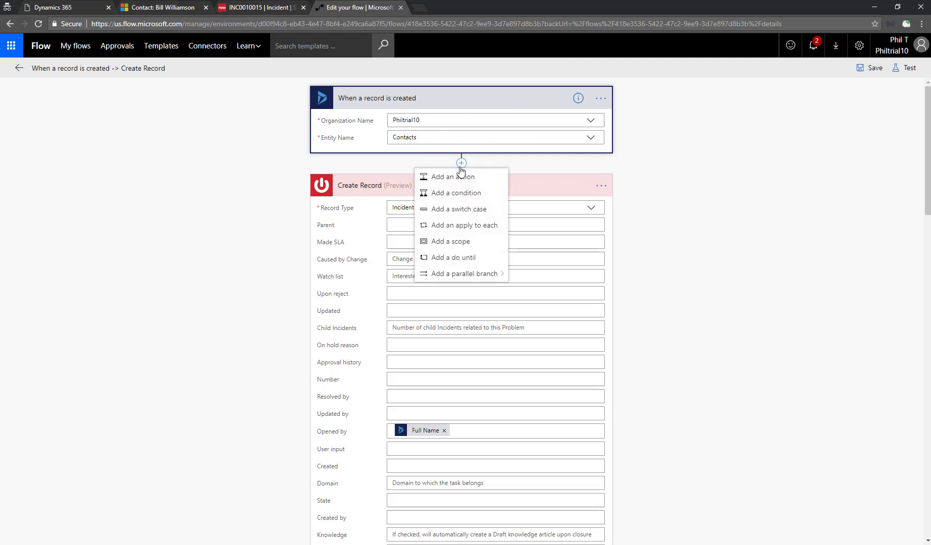
Add an Initialize variable step after the trigger and name it ServiceNowUsername.
{"action": "left_click", "coordinate": [447, 177]}
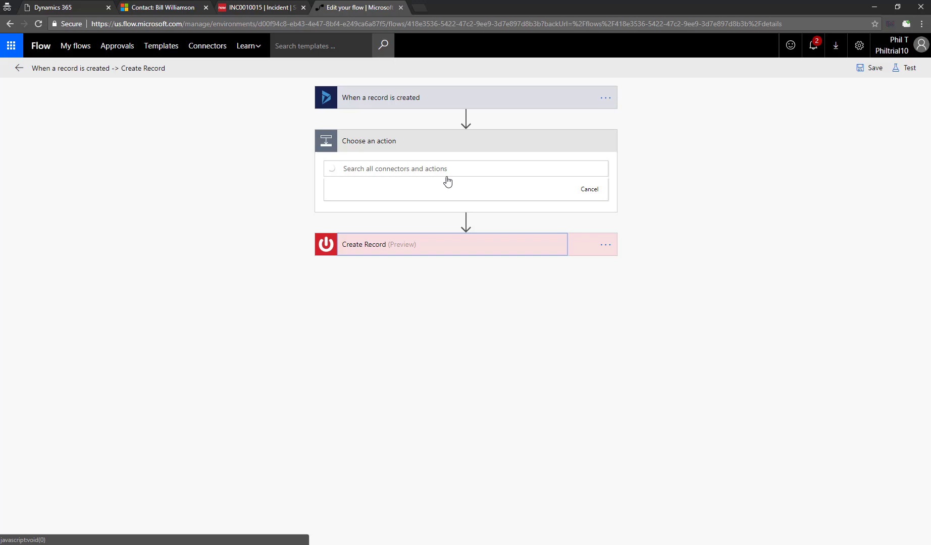
{"action": "type", "text": "variable"}
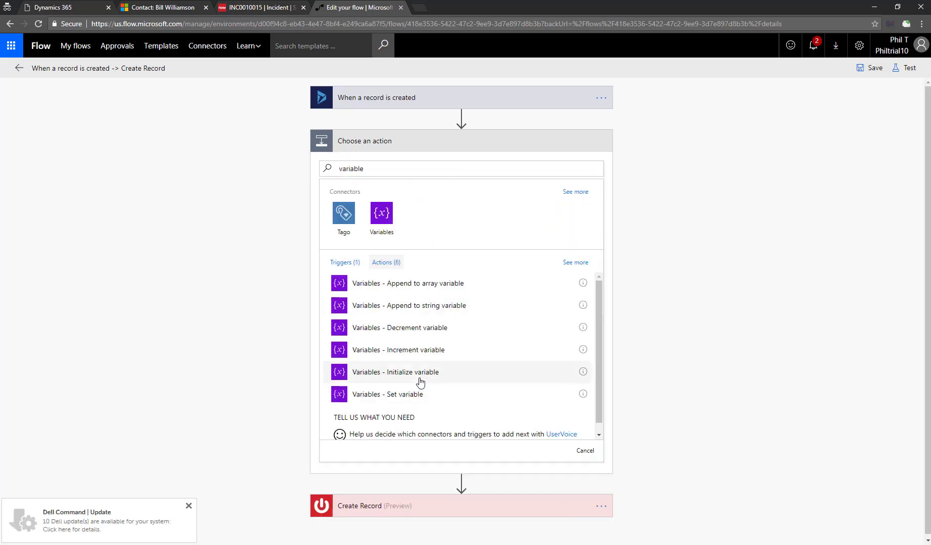
{"action": "left_click", "coordinate": [420, 380]}
{"action": "left_click", "coordinate": [431, 163]}
{"action": "type", "text": "ServiceNowUsername"}
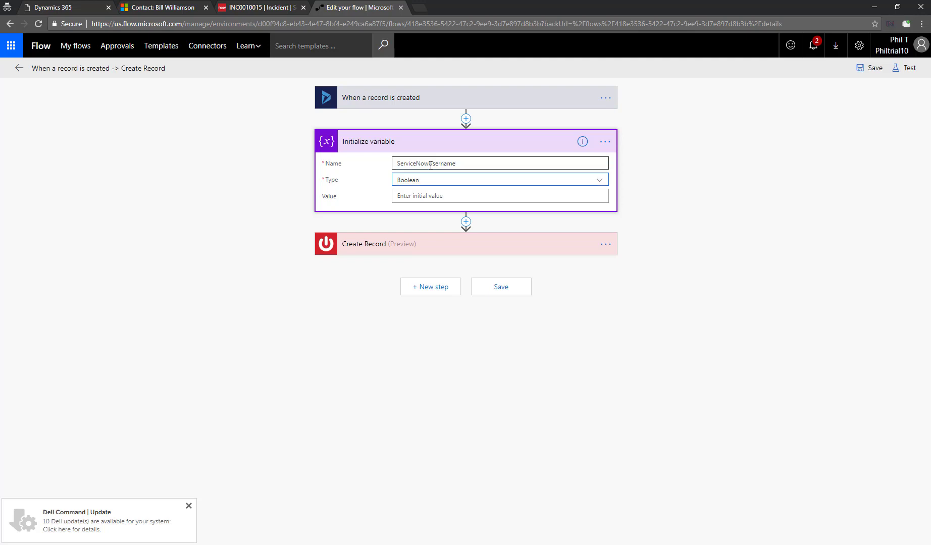
Make the variable type String and insert a new empty action below it.
{"action": "left_click", "coordinate": [569, 179]}
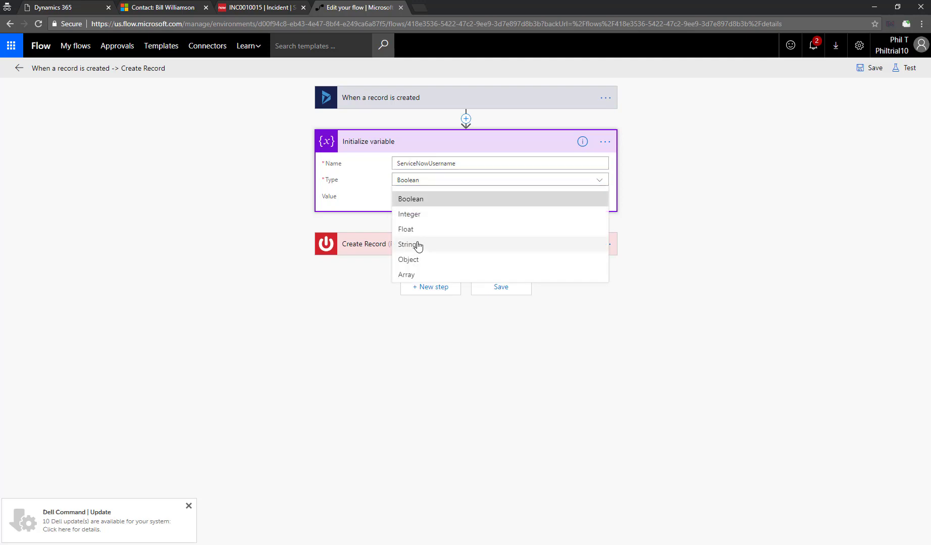
{"action": "left_click", "coordinate": [417, 244]}
{"action": "left_click", "coordinate": [414, 196]}
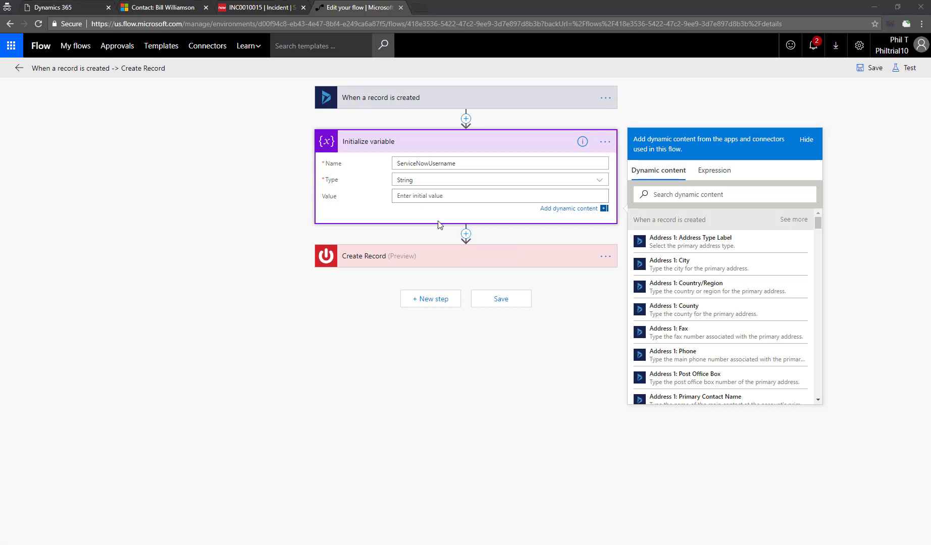
{"action": "left_click", "coordinate": [465, 234]}
{"action": "left_click", "coordinate": [456, 234]}
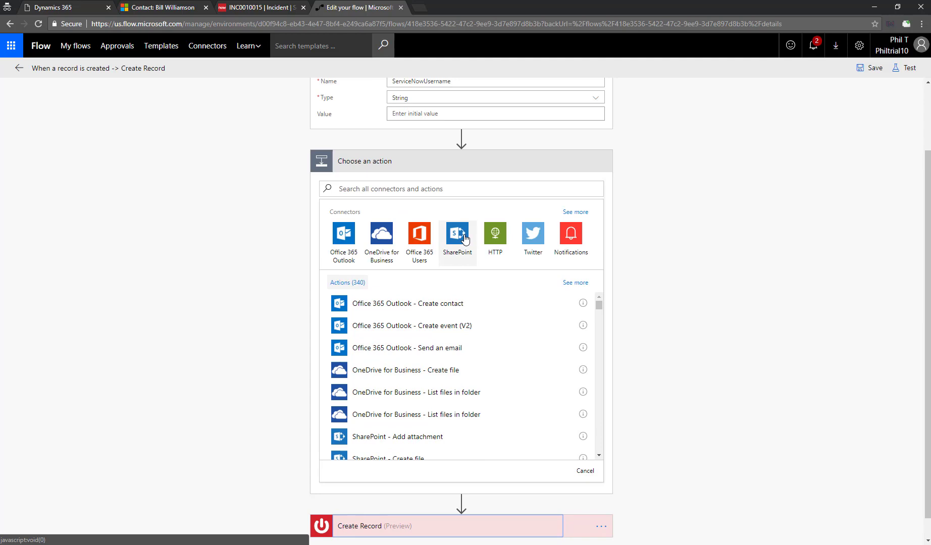
Add a ServiceNow List Records step with Record Type set to User.
{"action": "left_click", "coordinate": [465, 188]}
{"action": "type", "text": "servicenow"}
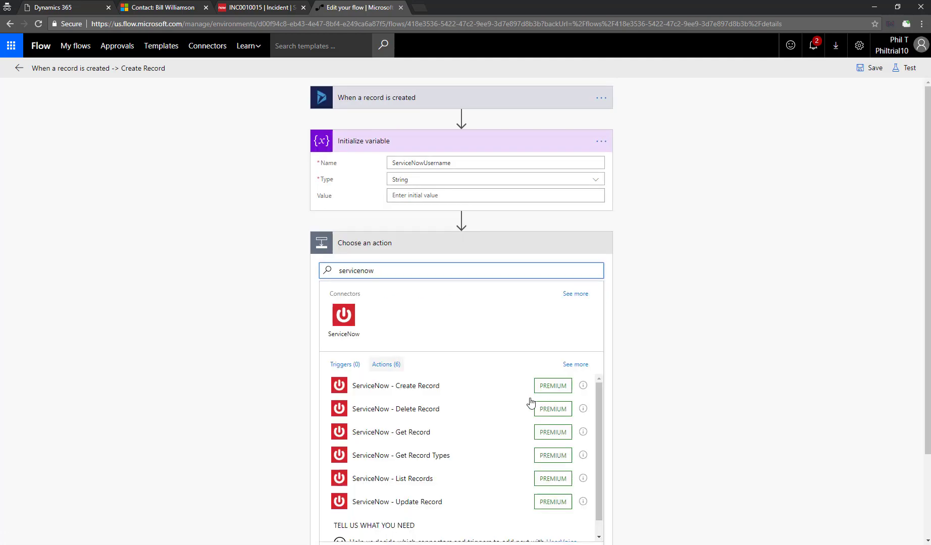
{"action": "left_click", "coordinate": [430, 439]}
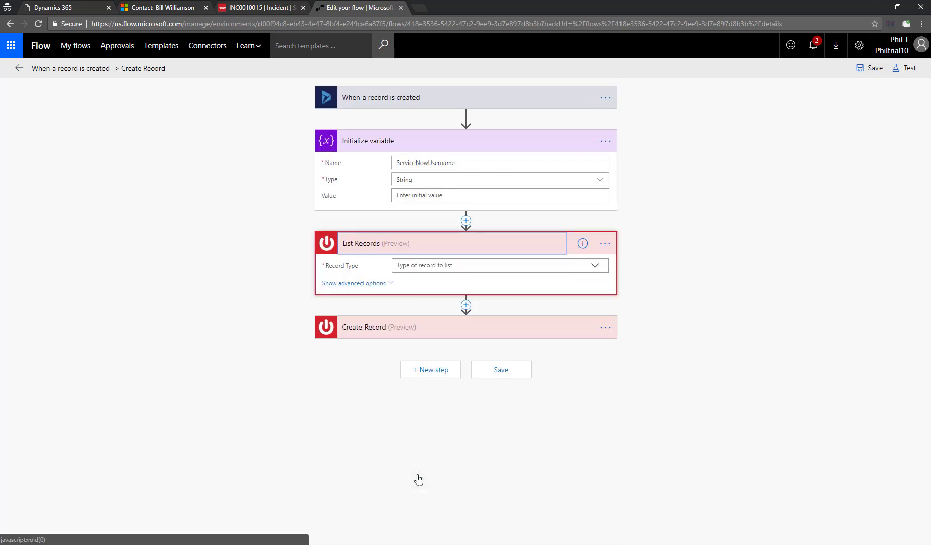
{"action": "left_click", "coordinate": [566, 266]}
{"action": "type", "text": "users"}
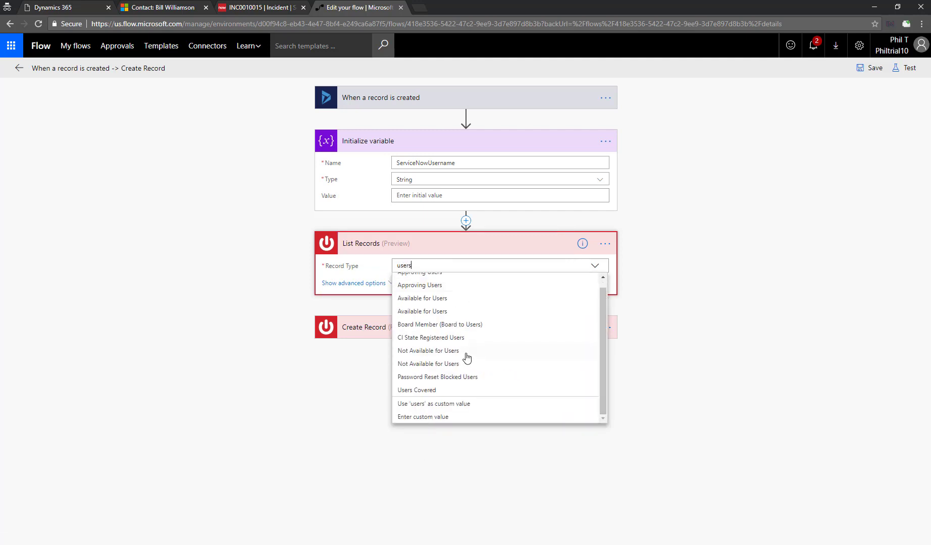
{"action": "key", "text": "BackSpace"}
{"action": "scroll", "coordinate": [444, 328], "scroll_direction": "down", "scroll_amount": 5}
{"action": "left_click", "coordinate": [421, 330]}
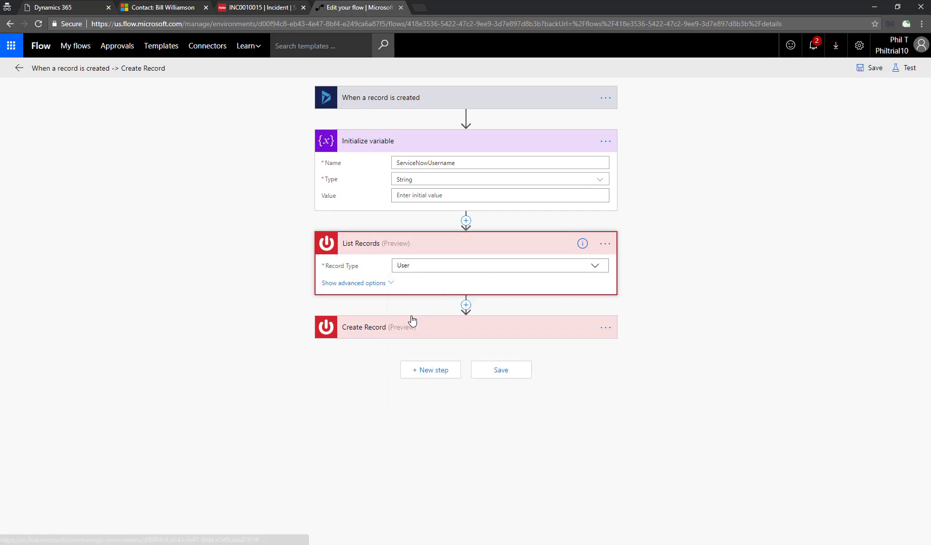
In advanced options, set Query to active=true^email= plus the contact's Email, and Limit 1.
{"action": "left_click", "coordinate": [335, 283]}
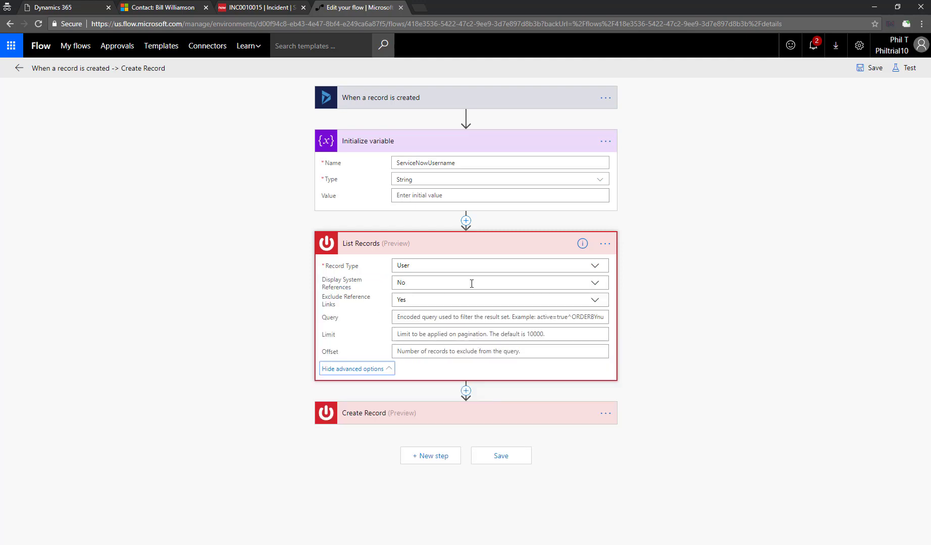
{"action": "left_click", "coordinate": [399, 315]}
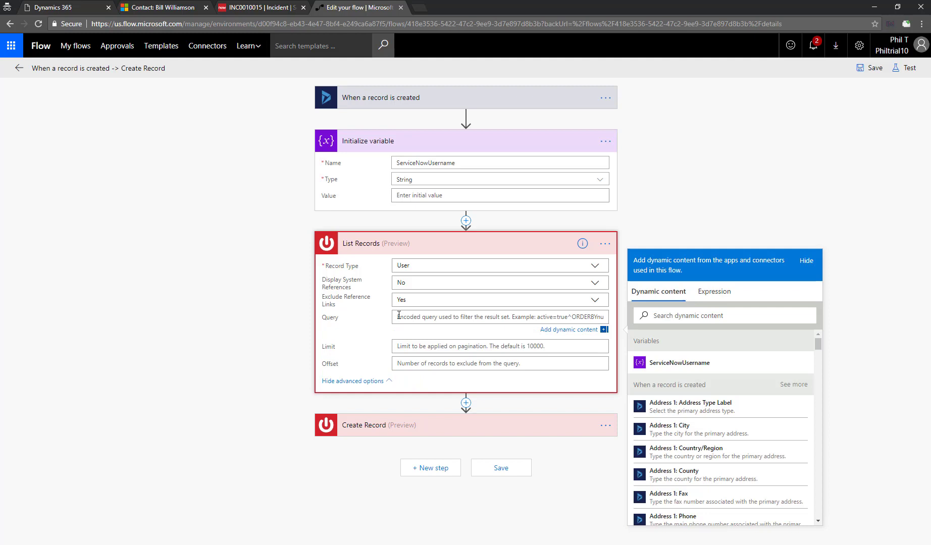
{"action": "type", "text": "active=tr"}
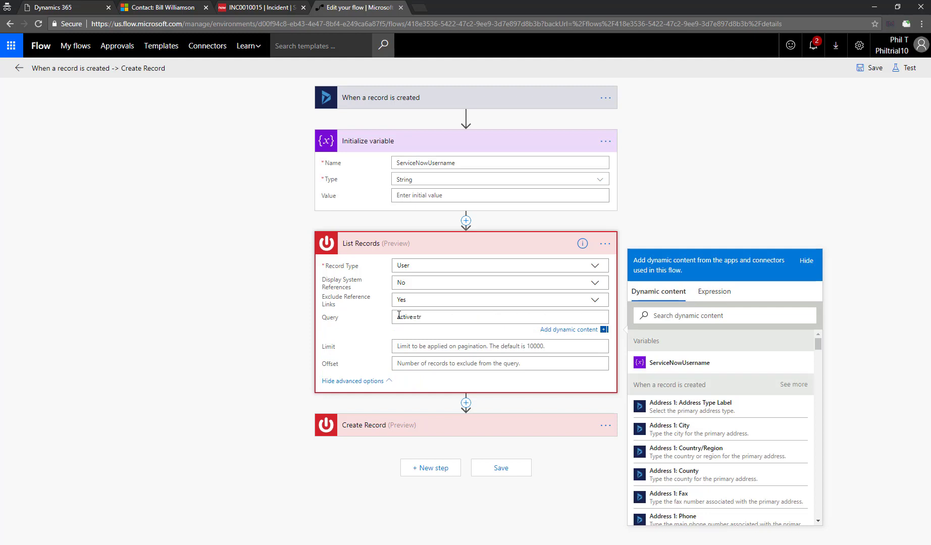
{"action": "type", "text": "ue^email="}
{"action": "left_click", "coordinate": [728, 317]}
{"action": "type", "text": "email"}
{"action": "left_click", "coordinate": [682, 365]}
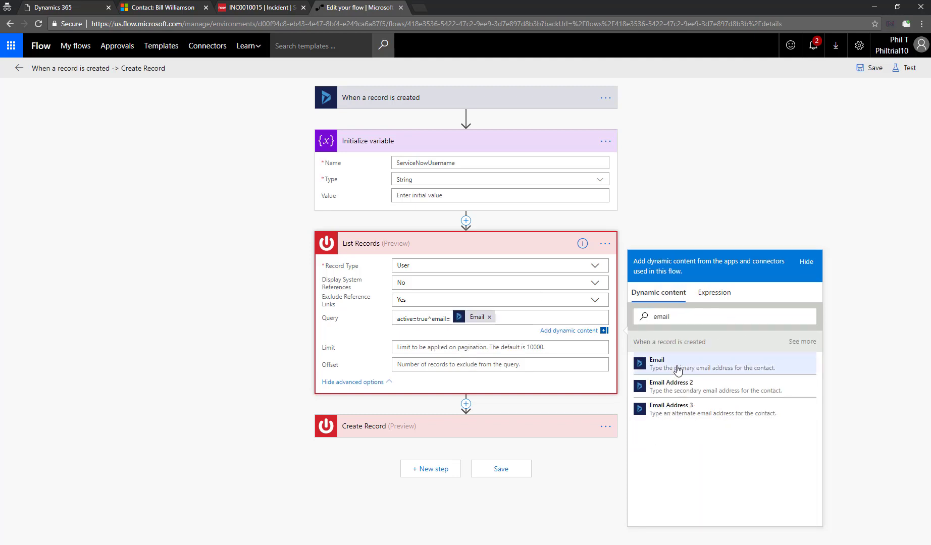
{"action": "left_click", "coordinate": [507, 346]}
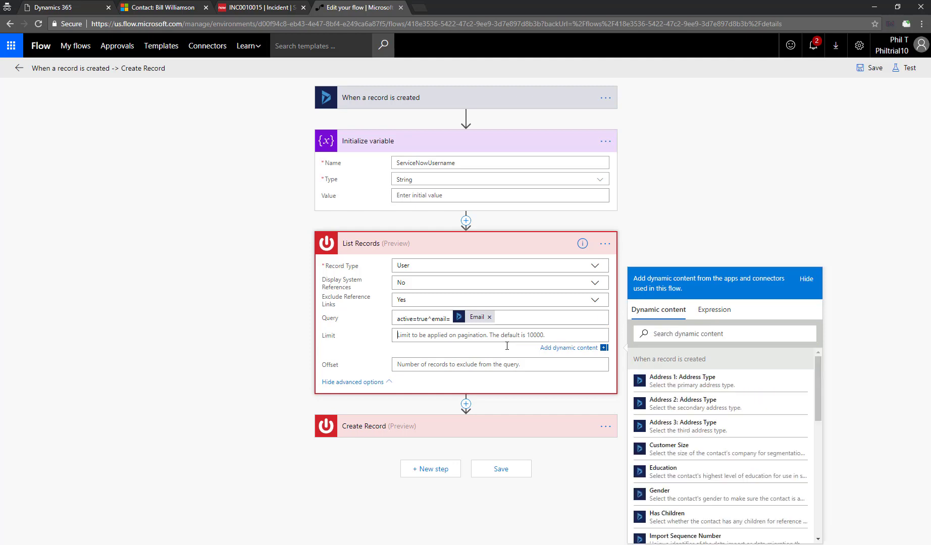
{"action": "type", "text": "1"}
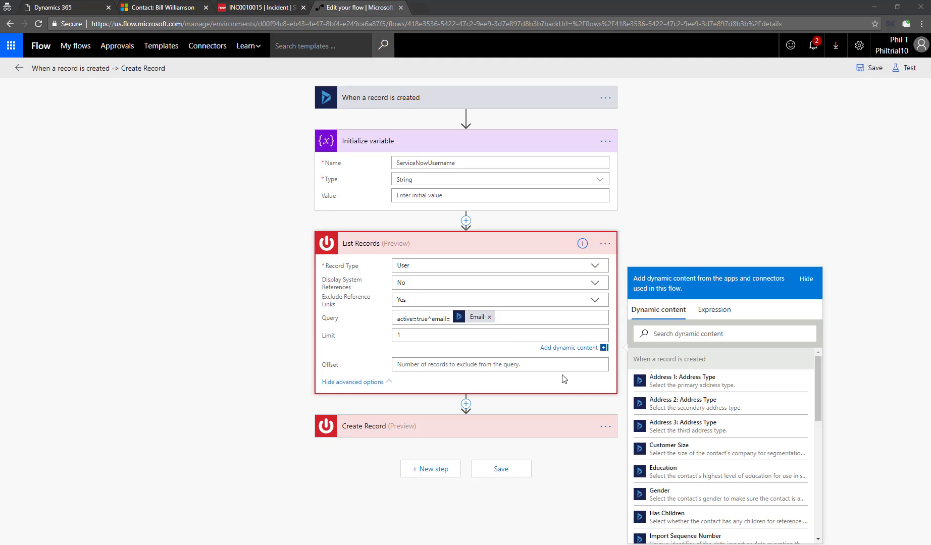
Add a Condition whose left side is length() of the List Records result.
{"action": "left_click", "coordinate": [466, 404]}
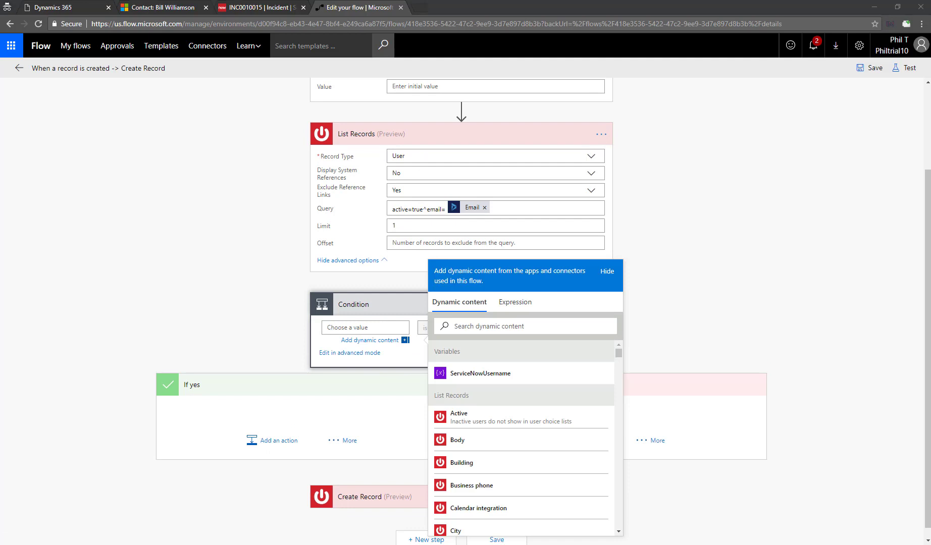
{"action": "left_click", "coordinate": [488, 313]}
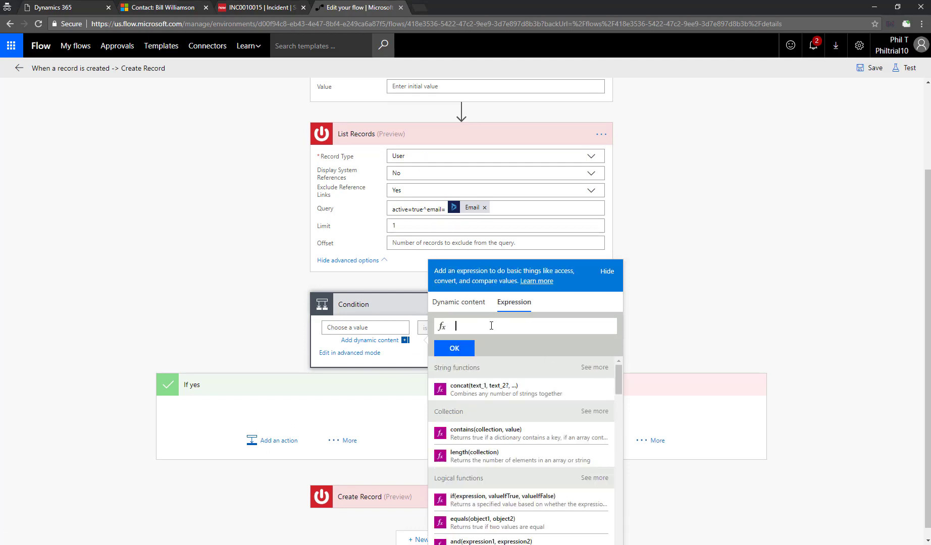
{"action": "type", "text": "len"}
{"action": "left_click", "coordinate": [492, 334]}
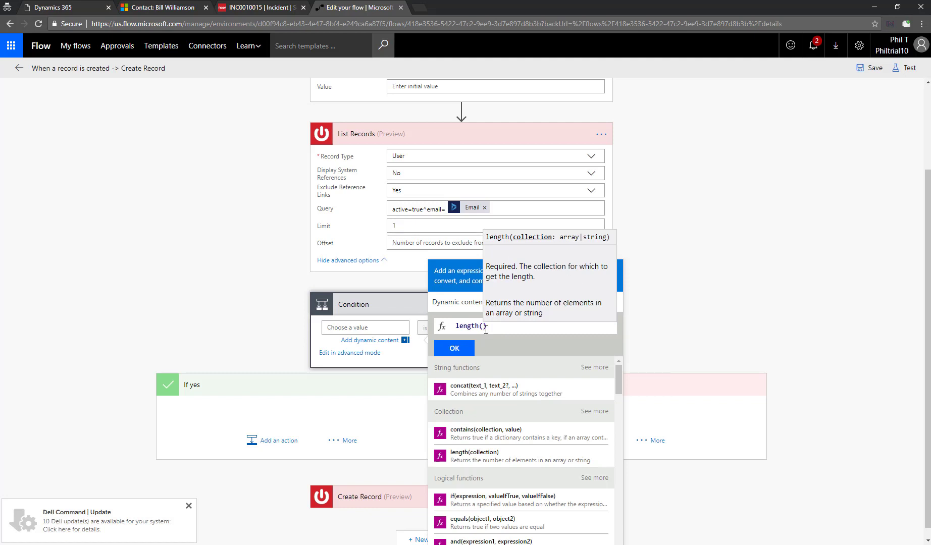
{"action": "left_click", "coordinate": [457, 303]}
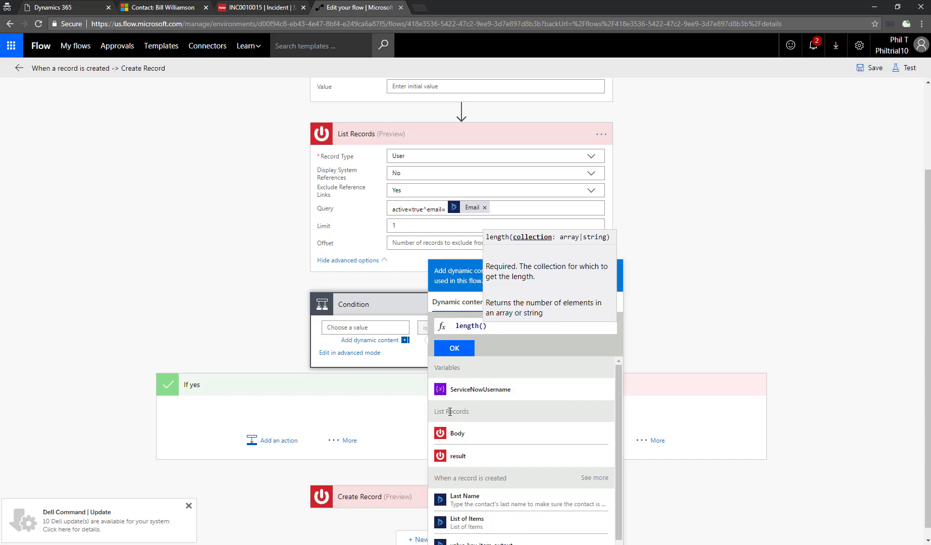
{"action": "left_click", "coordinate": [457, 456]}
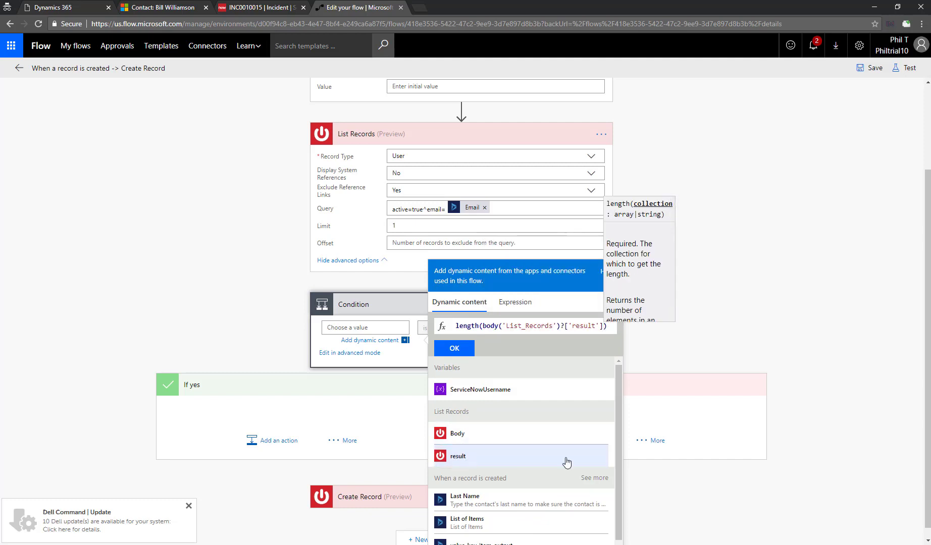
{"action": "left_click", "coordinate": [458, 349]}
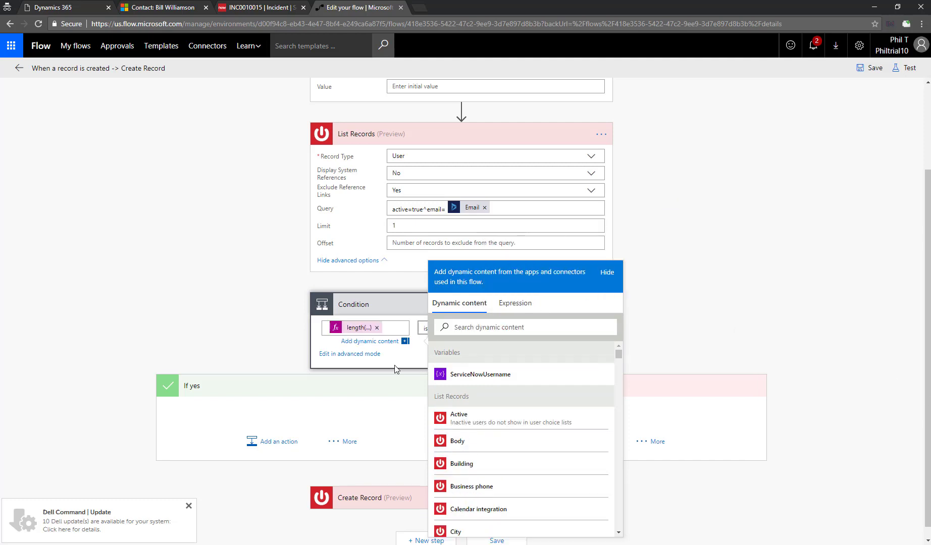
{"action": "left_click", "coordinate": [607, 272]}
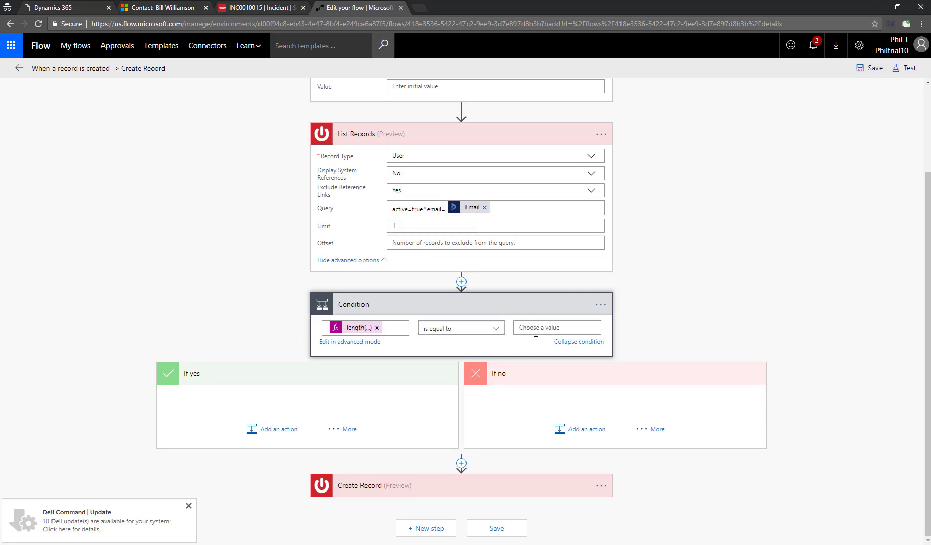
Keep 'is equal to' and set the Condition's comparison value to 0.
{"action": "left_click", "coordinate": [536, 331]}
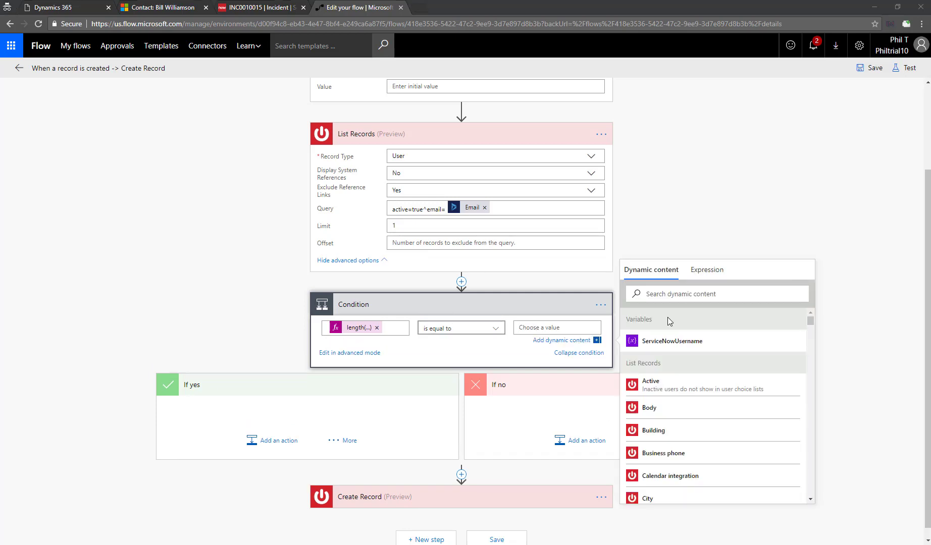
{"action": "type", "text": "0"}
{"action": "left_click", "coordinate": [302, 388]}
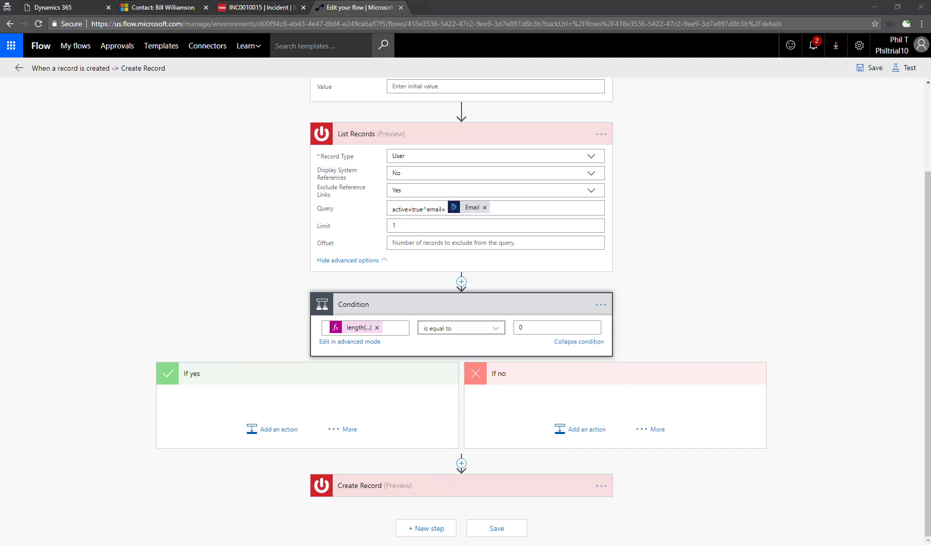
Add a Set variable step under If no targeting ServiceNowUsername.
{"action": "left_click", "coordinate": [586, 429]}
{"action": "scroll", "coordinate": [586, 429], "scroll_direction": "down", "scroll_amount": 4}
{"action": "type", "text": "vari"}
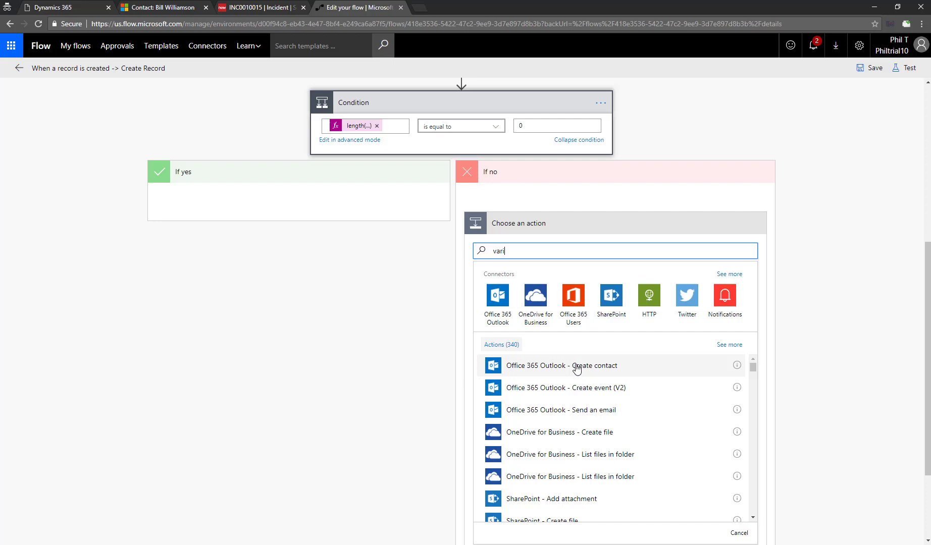
{"action": "type", "text": "able"}
{"action": "left_click", "coordinate": [505, 479]}
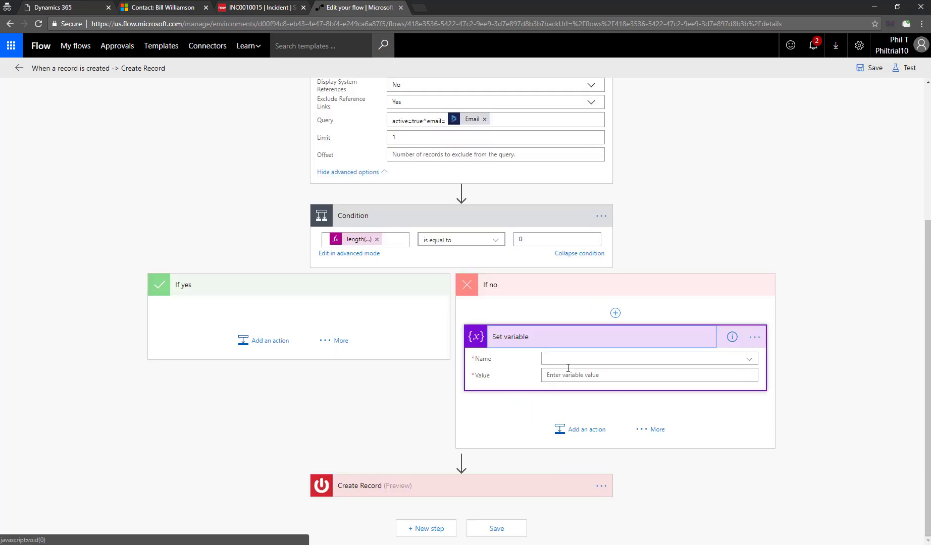
{"action": "left_click", "coordinate": [568, 359]}
{"action": "left_click", "coordinate": [578, 386]}
Set its value to the List Records User ID, then return to the ServiceNow incident.
{"action": "left_click", "coordinate": [578, 375]}
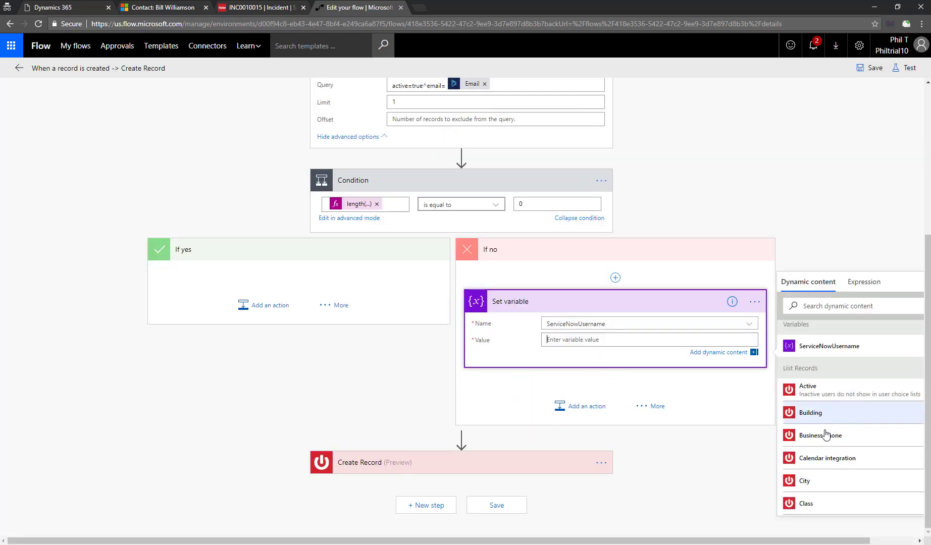
{"action": "scroll", "coordinate": [825, 434], "scroll_direction": "down", "scroll_amount": 15}
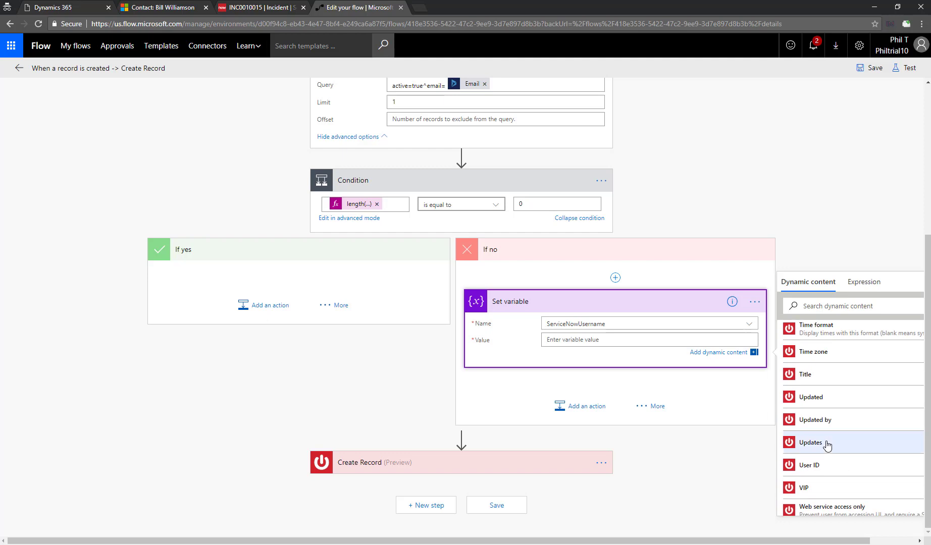
{"action": "left_click", "coordinate": [818, 467]}
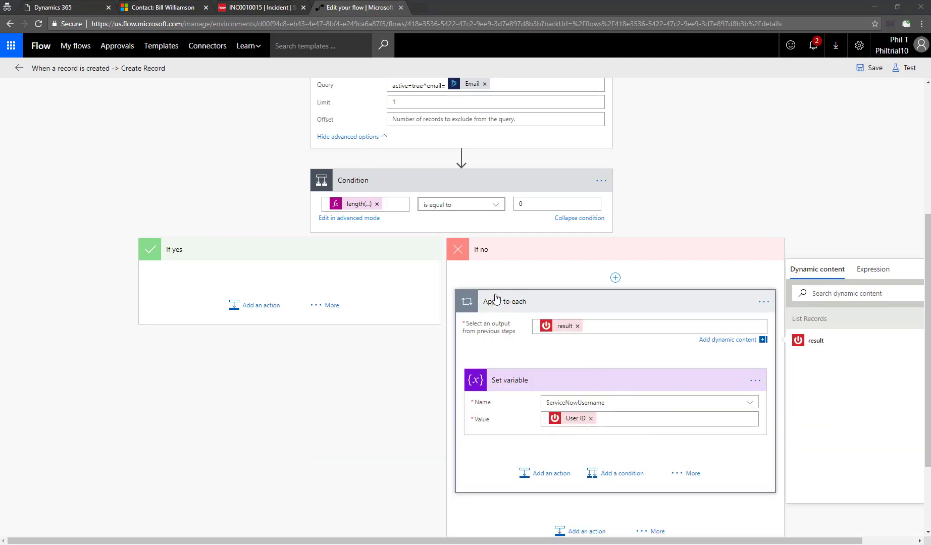
{"action": "scroll", "coordinate": [502, 223], "scroll_direction": "up", "scroll_amount": 3}
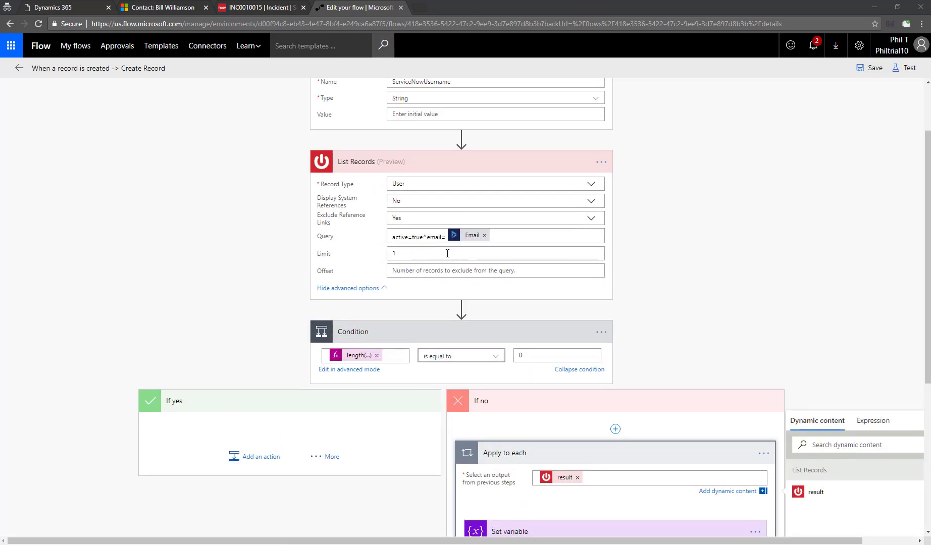
{"action": "scroll", "coordinate": [597, 274], "scroll_direction": "down", "scroll_amount": 4}
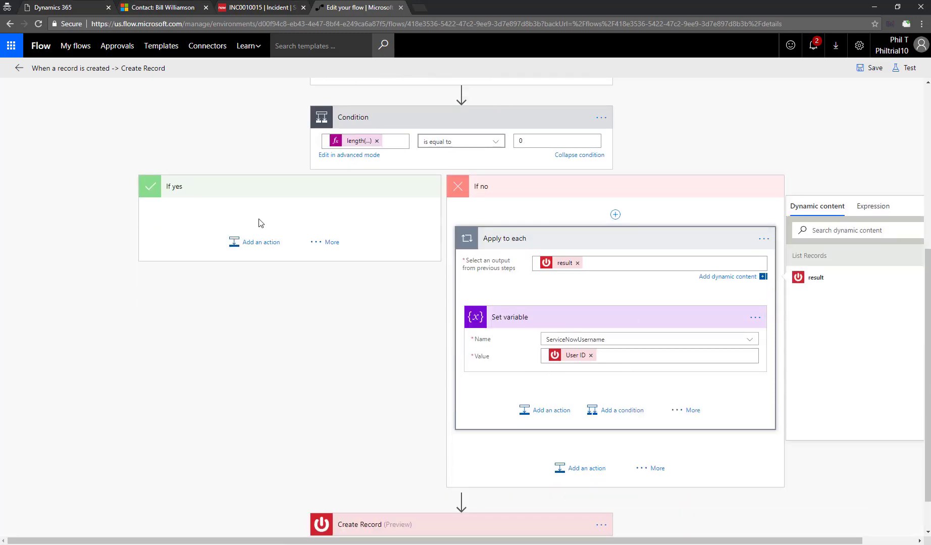
{"action": "key", "text": "ctrl+shift+Tab"}
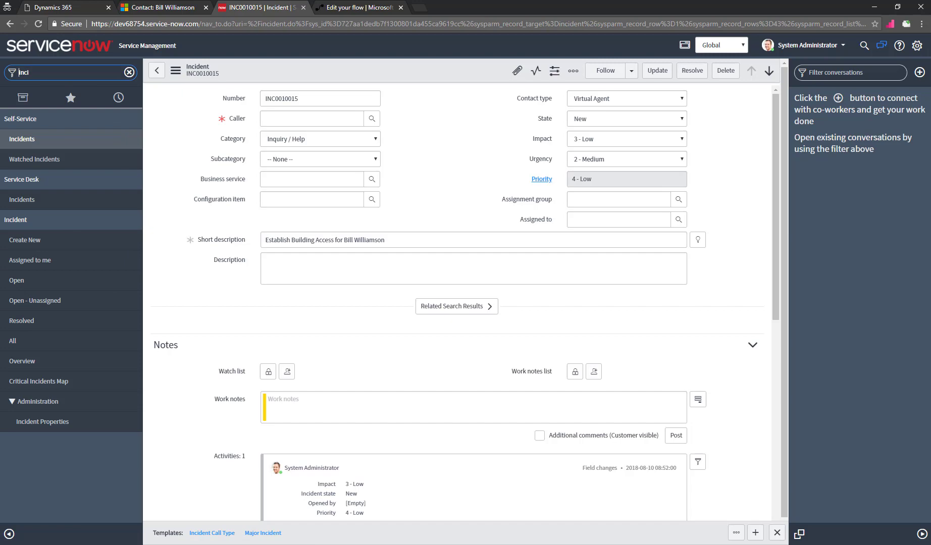
Open ServiceNow's Organization > Users list, go to page two, and select a user's e-mail.
{"action": "type", "text": "user"}
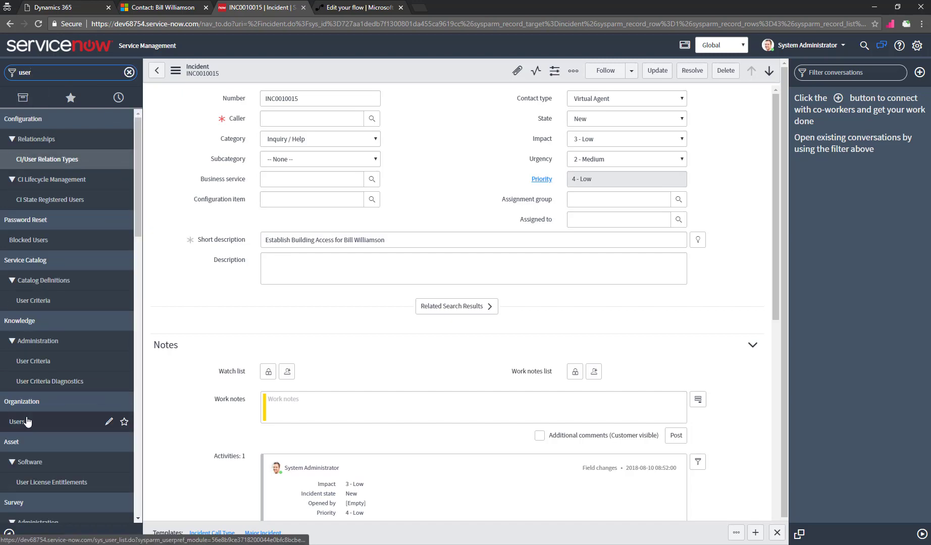
{"action": "left_click", "coordinate": [22, 420]}
{"action": "triple_click", "coordinate": [486, 262]}
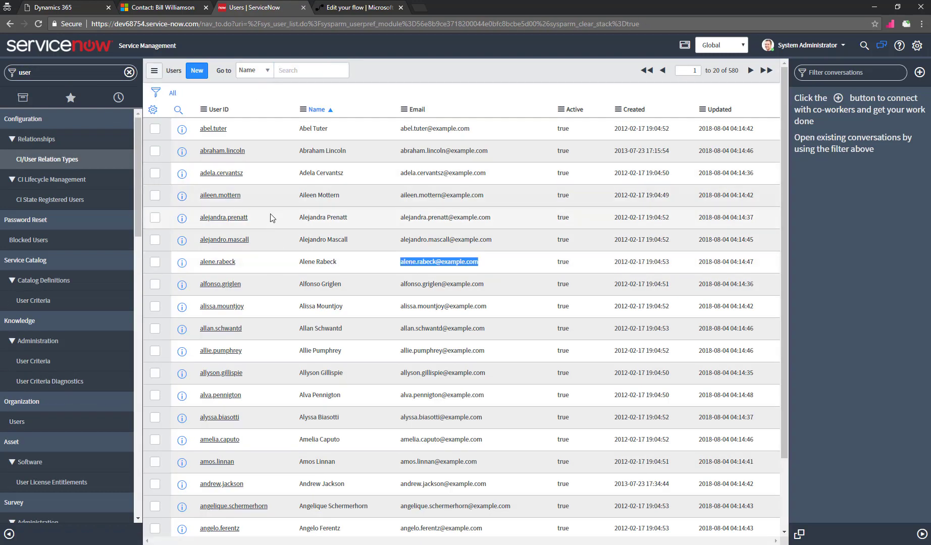
{"action": "left_click", "coordinate": [751, 72]}
{"action": "left_click_drag", "start_coordinate": [474, 151], "coordinate": [382, 152]}
{"action": "key", "text": "ctrl+c"}
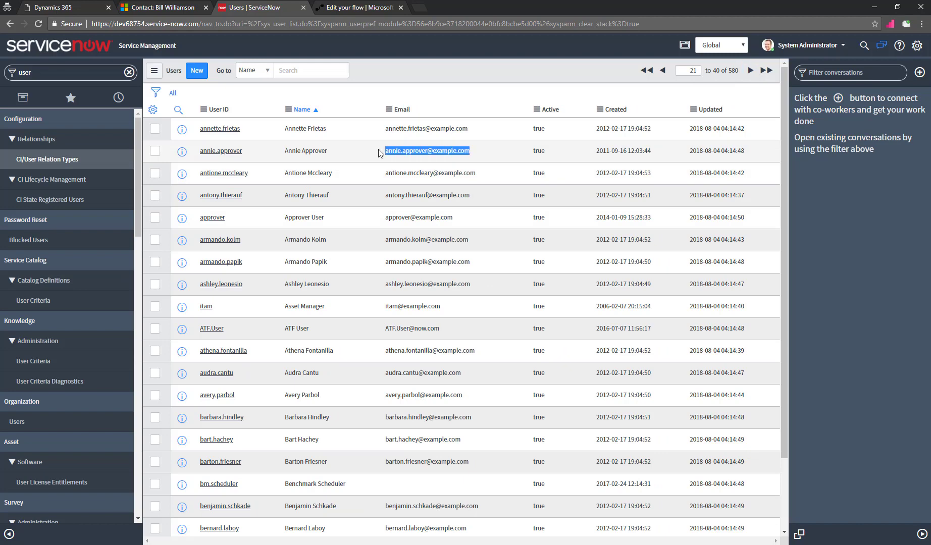
Fill a new Dynamics 365 contact with the user's first and last name and pasted e-mail.
{"action": "left_click", "coordinate": [160, 7]}
{"action": "left_click", "coordinate": [36, 85]}
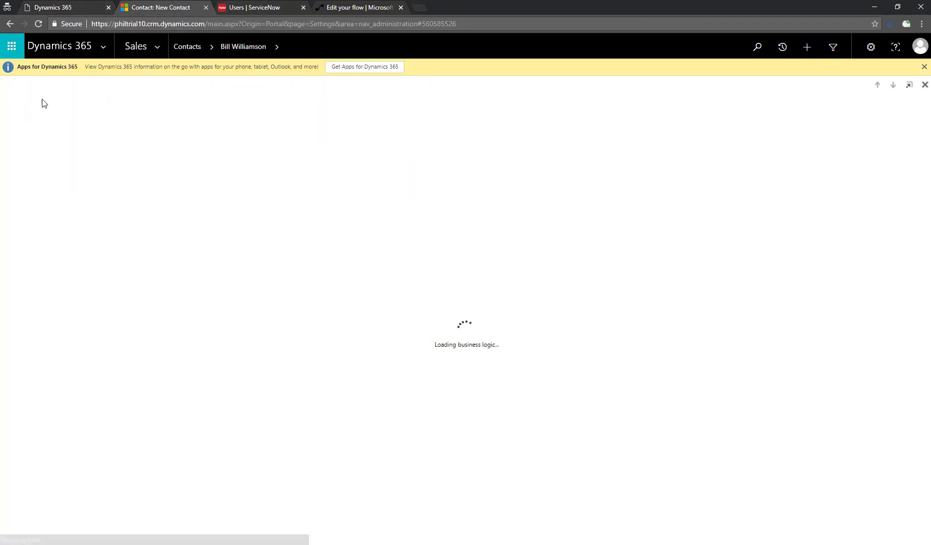
{"action": "left_click", "coordinate": [153, 197]}
{"action": "type", "text": "Anni"}
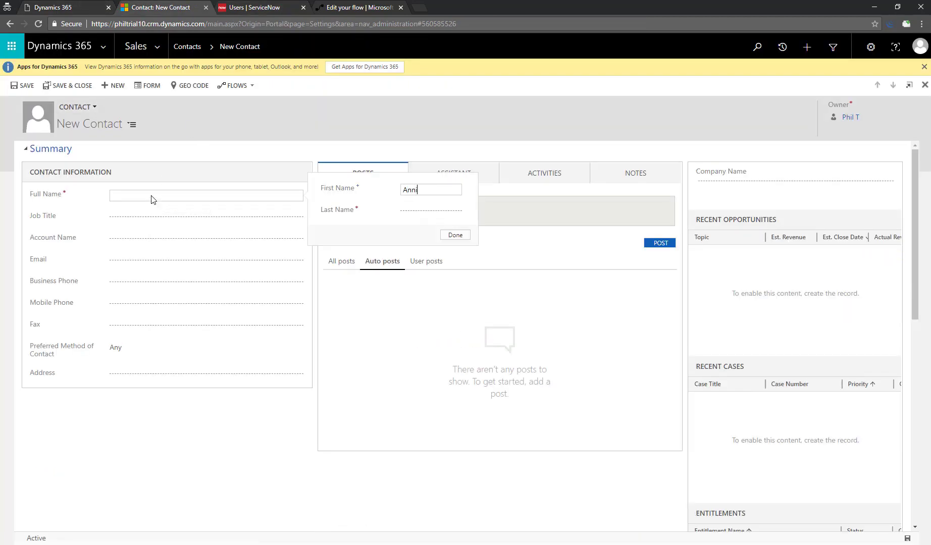
{"action": "type", "text": "e"}
{"action": "key", "text": "Tab"}
{"action": "type", "text": "Approver"}
{"action": "left_click", "coordinate": [456, 236]}
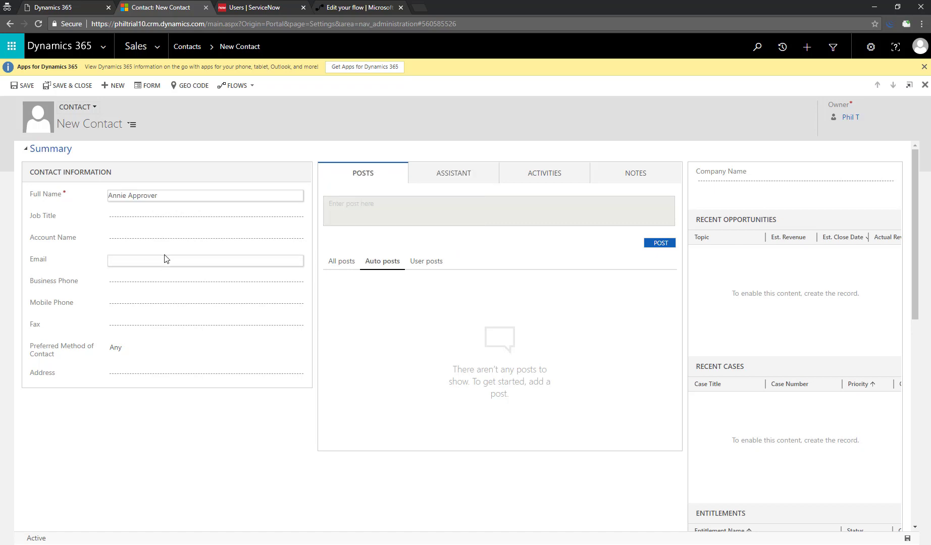
{"action": "left_click", "coordinate": [166, 259]}
{"action": "key", "text": "ctrl+v"}
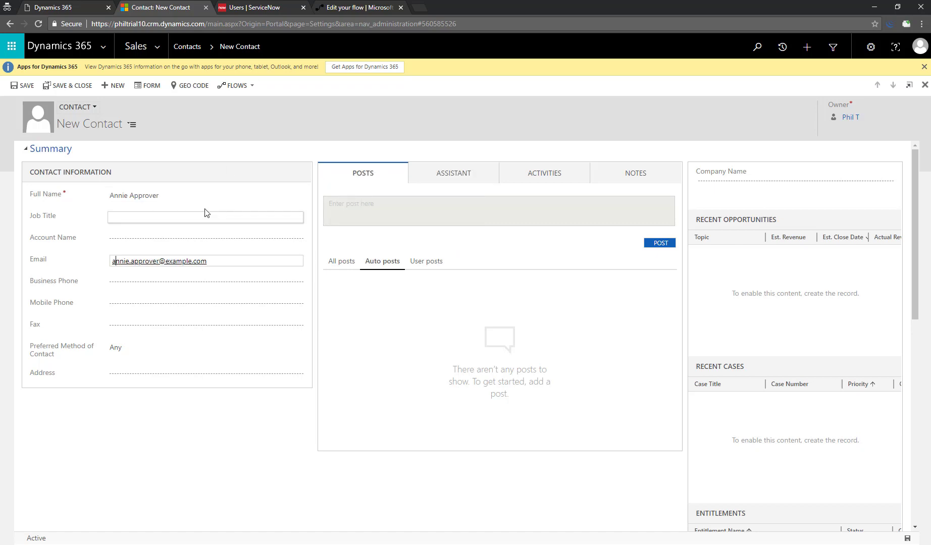
Start a manual flow test with Save & Test, then save the contact to trigger it.
{"action": "left_click", "coordinate": [353, 7]}
{"action": "left_click", "coordinate": [902, 71]}
{"action": "left_click", "coordinate": [806, 115]}
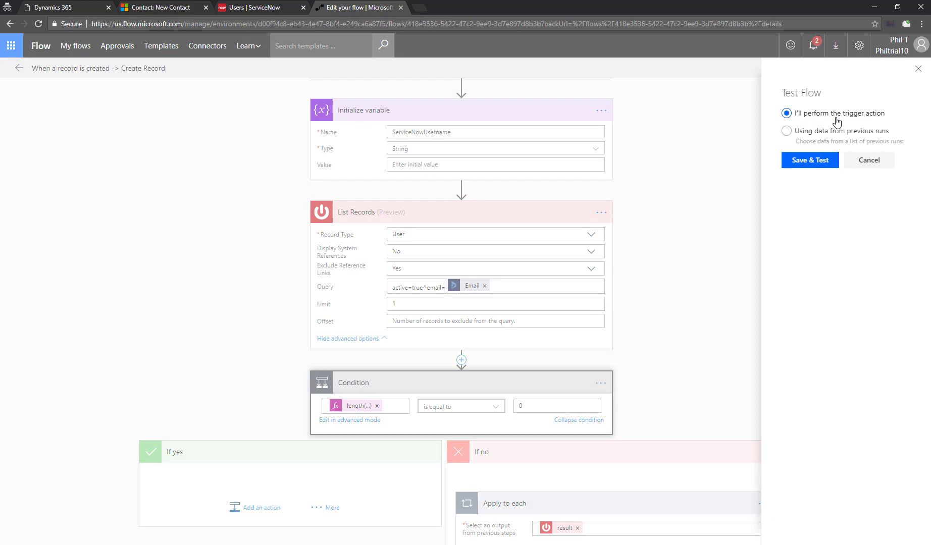
{"action": "left_click", "coordinate": [809, 160]}
{"action": "left_click", "coordinate": [157, 7]}
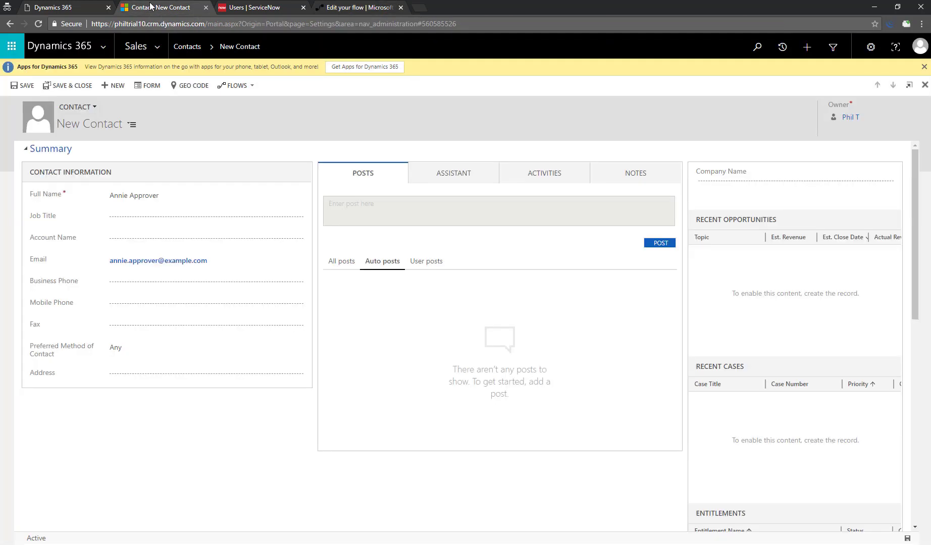
{"action": "left_click", "coordinate": [21, 85]}
Inspect the run results of the Initialize variable and List Records steps.
{"action": "left_click", "coordinate": [346, 5]}
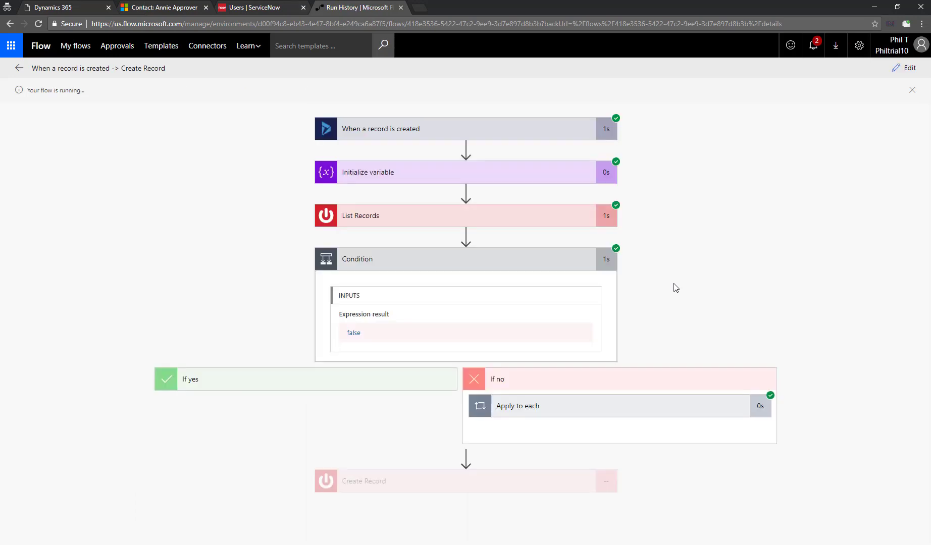
{"action": "left_click", "coordinate": [482, 177]}
{"action": "scroll", "coordinate": [483, 252], "scroll_direction": "down", "scroll_amount": 2}
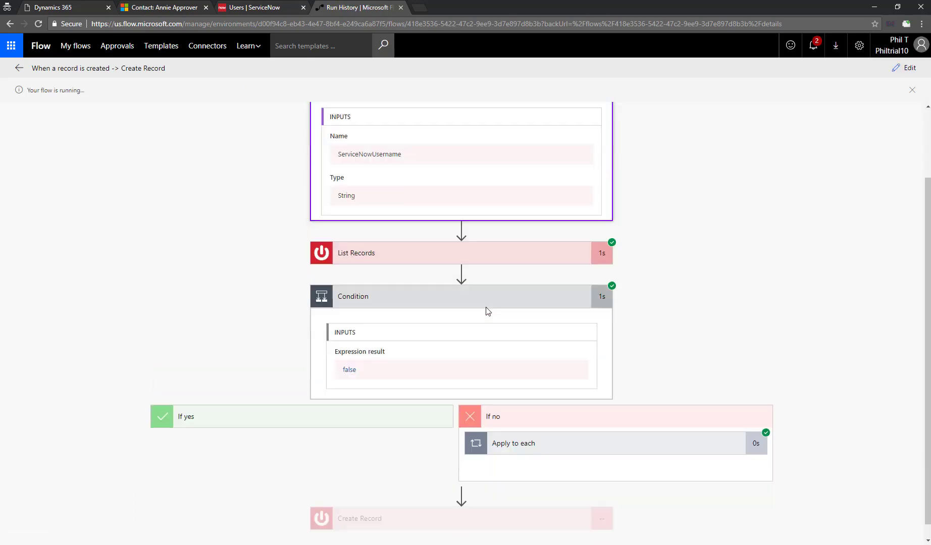
{"action": "left_click", "coordinate": [473, 242]}
{"action": "scroll", "coordinate": [444, 338], "scroll_direction": "down", "scroll_amount": 6}
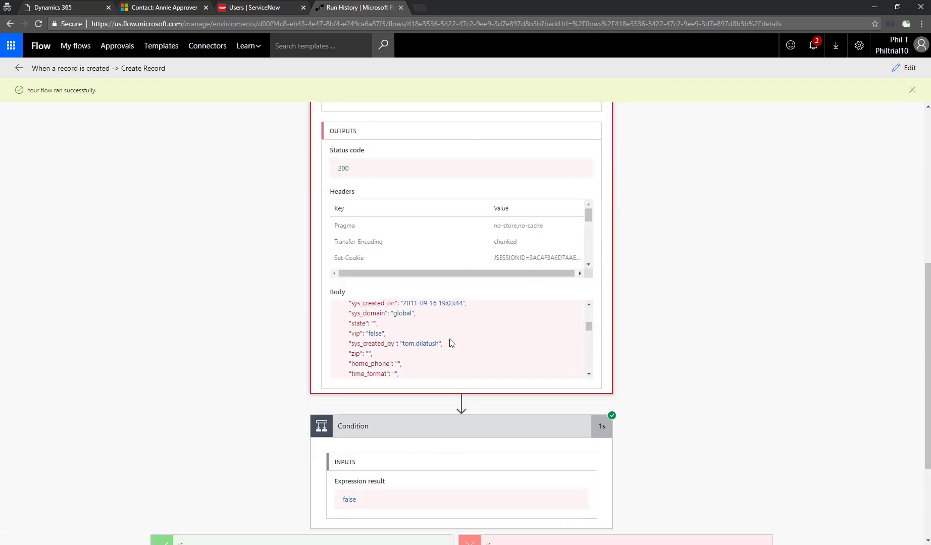
{"action": "scroll", "coordinate": [495, 358], "scroll_direction": "down", "scroll_amount": 2}
{"action": "scroll", "coordinate": [685, 375], "scroll_direction": "down", "scroll_amount": 3}
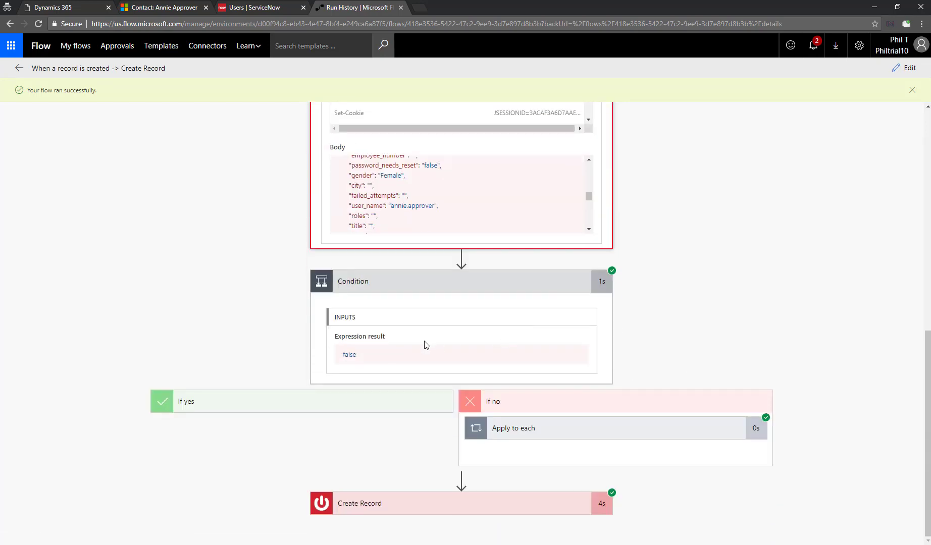
Expand Apply to each and review the Set variable step's inputs and outputs.
{"action": "left_click", "coordinate": [631, 438]}
{"action": "left_click", "coordinate": [673, 407]}
{"action": "scroll", "coordinate": [612, 400], "scroll_direction": "down", "scroll_amount": 3}
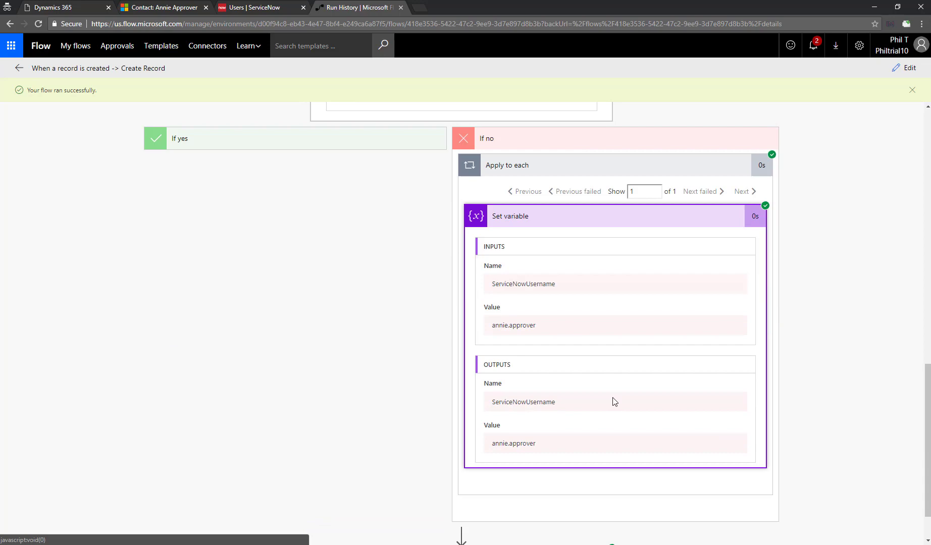
{"action": "scroll", "coordinate": [534, 444], "scroll_direction": "down", "scroll_amount": 2}
{"action": "scroll", "coordinate": [534, 426], "scroll_direction": "up", "scroll_amount": 15}
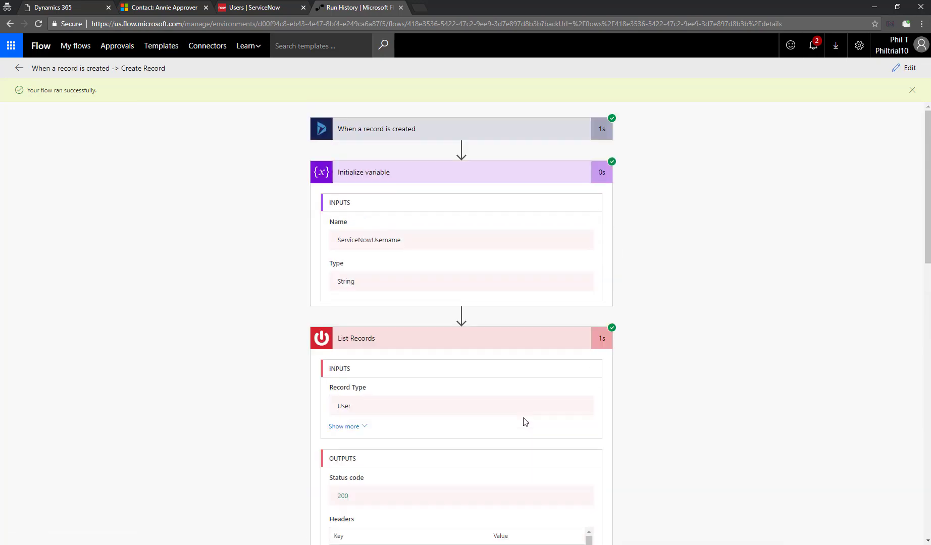
{"action": "scroll", "coordinate": [522, 423], "scroll_direction": "down", "scroll_amount": 6}
{"action": "scroll", "coordinate": [524, 426], "scroll_direction": "down", "scroll_amount": 7}
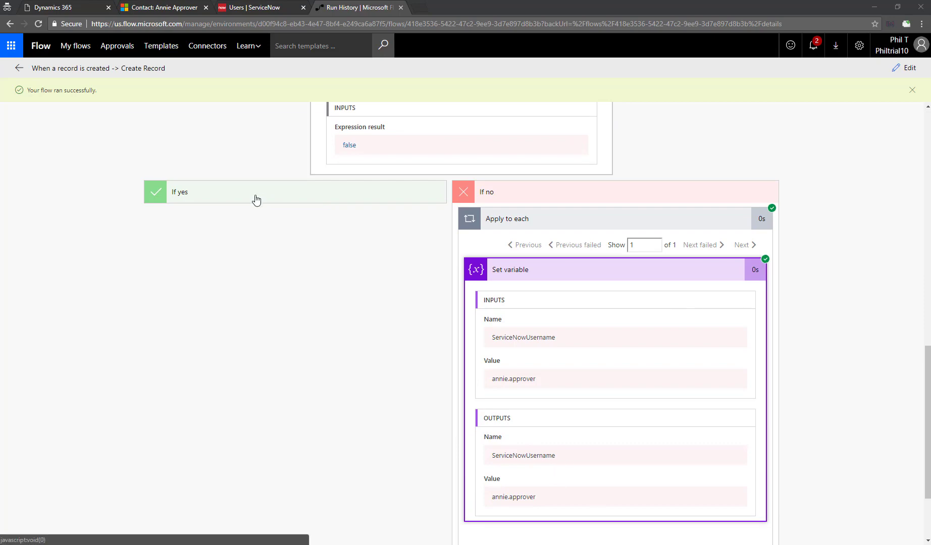
{"action": "scroll", "coordinate": [271, 210], "scroll_direction": "up", "scroll_amount": 3}
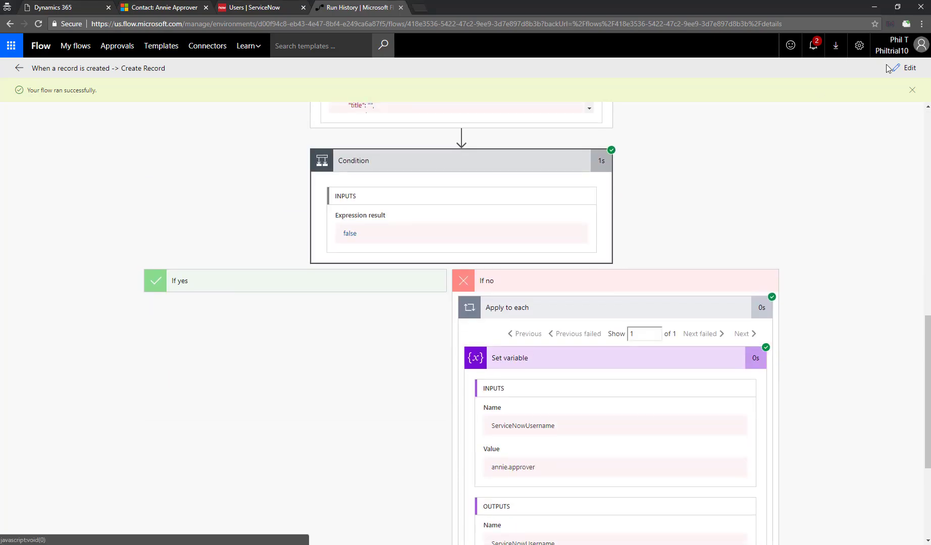
Switch to edit mode and add a Data Operations Compose step in the If yes branch.
{"action": "left_click", "coordinate": [903, 67]}
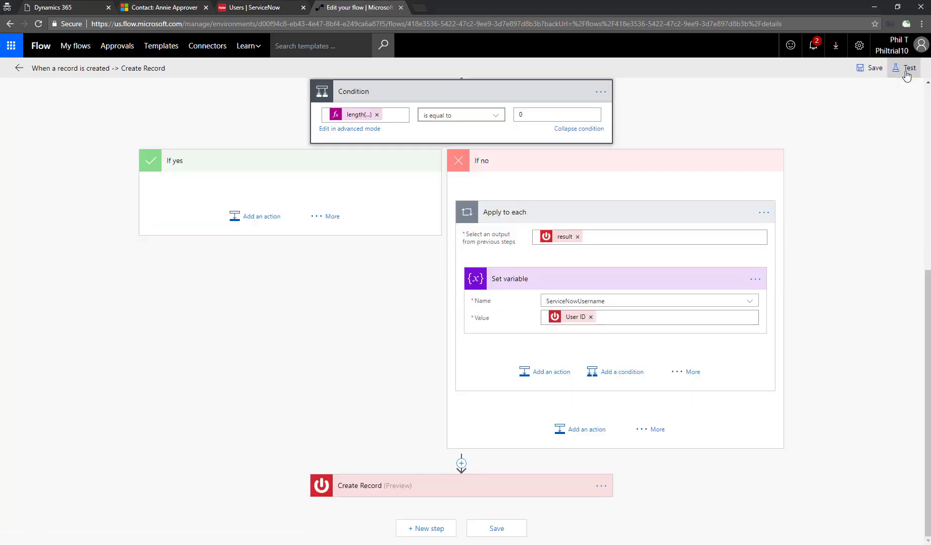
{"action": "left_click", "coordinate": [252, 215]}
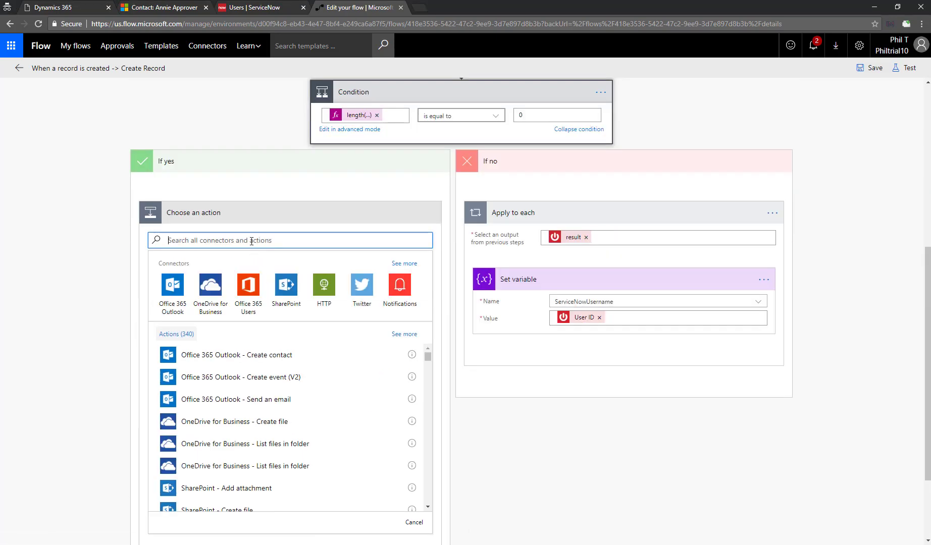
{"action": "type", "text": "compose"}
{"action": "left_click", "coordinate": [170, 289]}
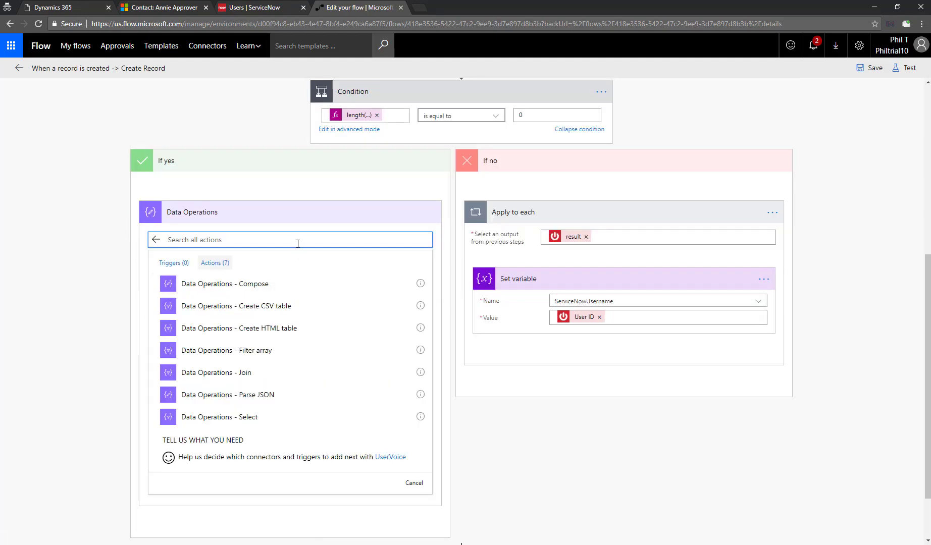
{"action": "left_click", "coordinate": [267, 285]}
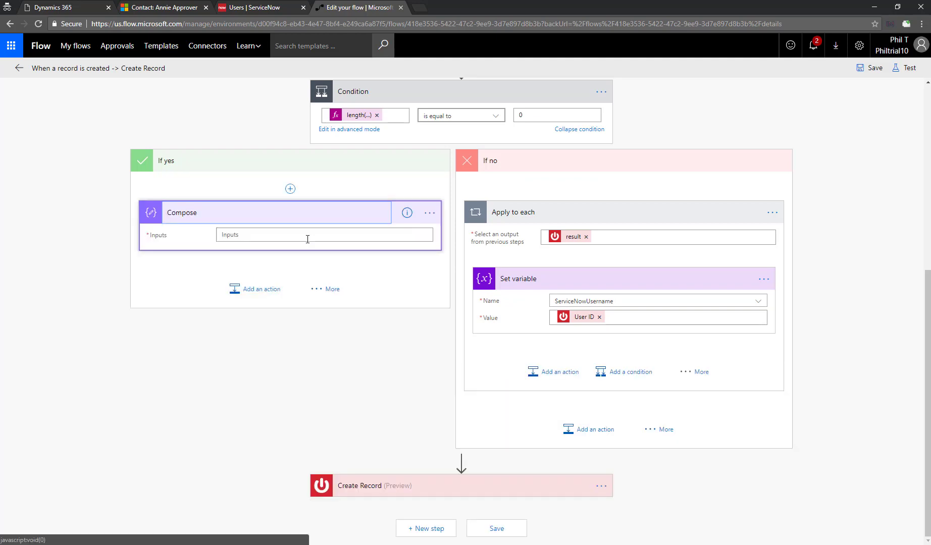
Set the Compose Inputs to the expression indexOf(Email, '@') using the contact's Email.
{"action": "left_click", "coordinate": [312, 236]}
{"action": "left_click", "coordinate": [537, 182]}
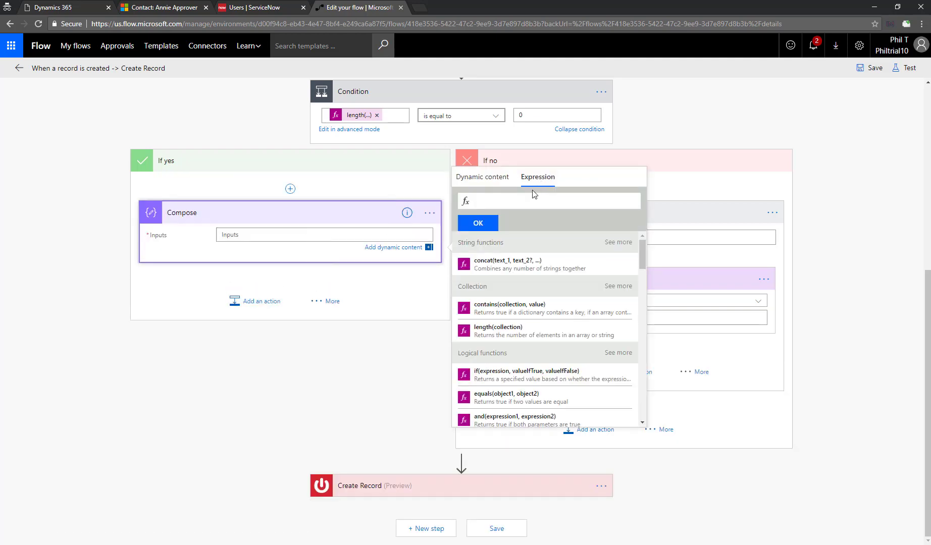
{"action": "type", "text": "indd"}
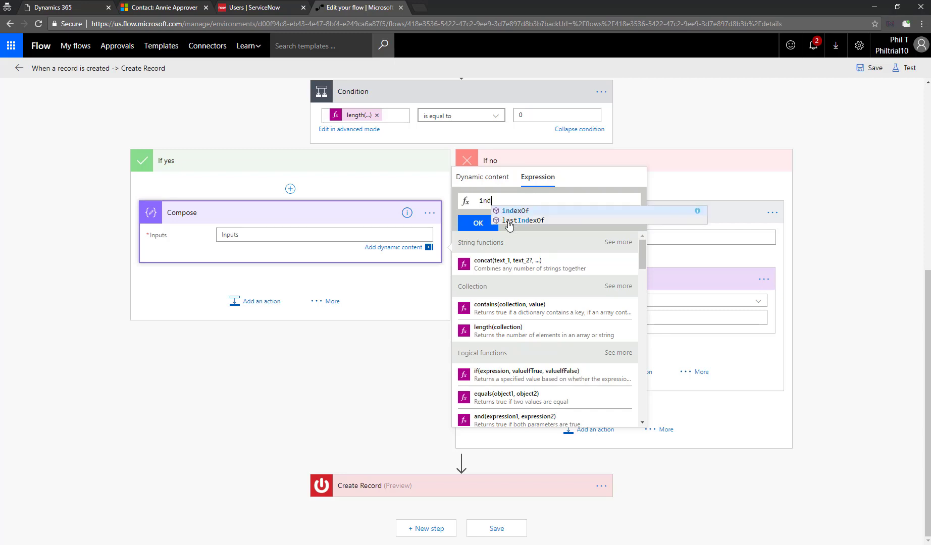
{"action": "key", "text": "Tab"}
{"action": "type", "text": "("}
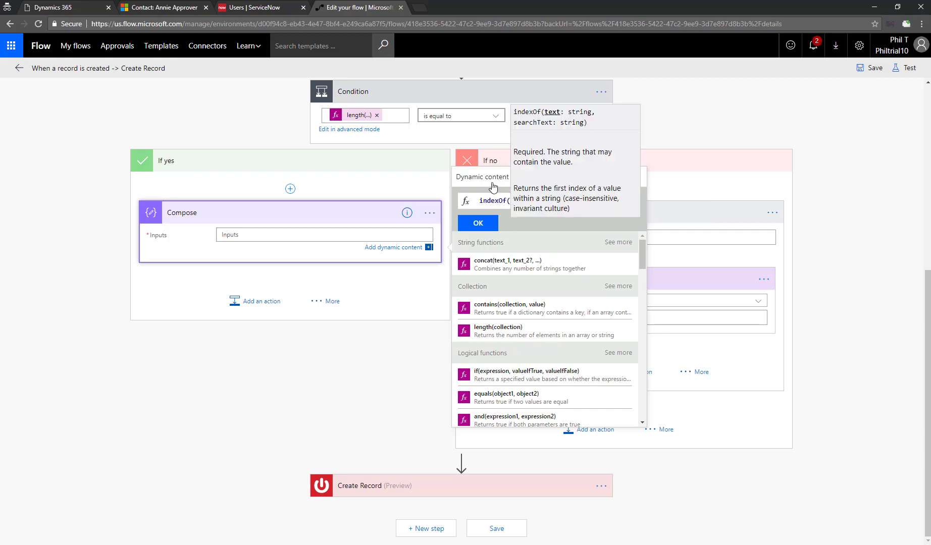
{"action": "left_click", "coordinate": [492, 186]}
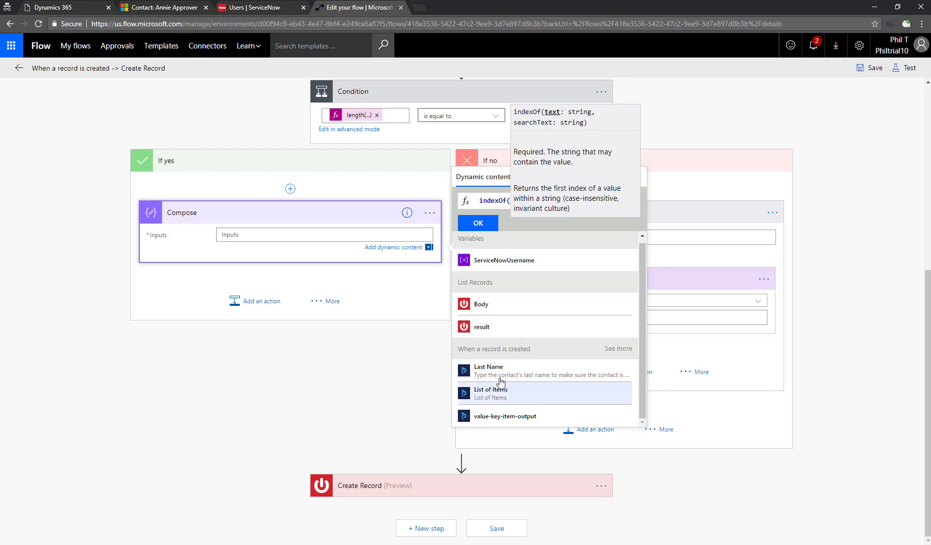
{"action": "left_click", "coordinate": [618, 349]}
{"action": "scroll", "coordinate": [548, 353], "scroll_direction": "down", "scroll_amount": 5}
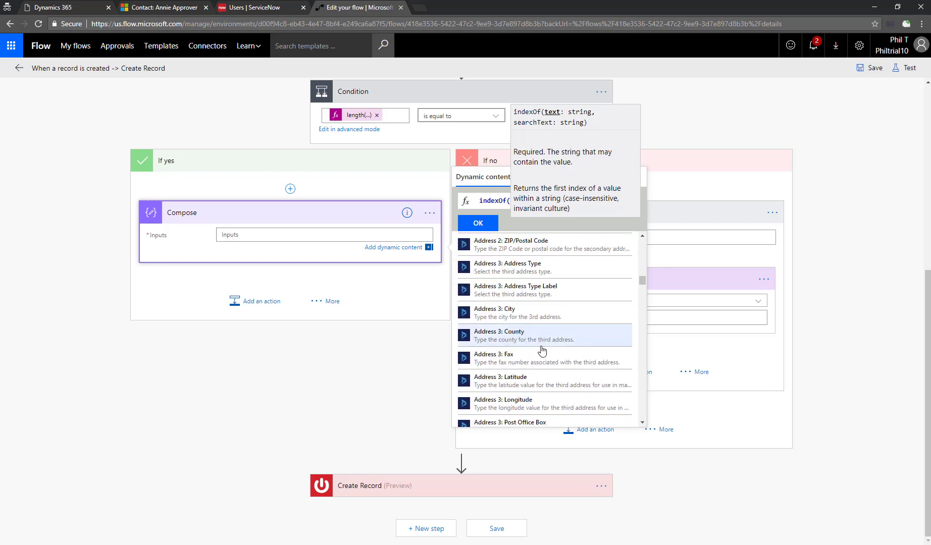
{"action": "scroll", "coordinate": [542, 350], "scroll_direction": "down", "scroll_amount": 5}
{"action": "left_click", "coordinate": [541, 359]}
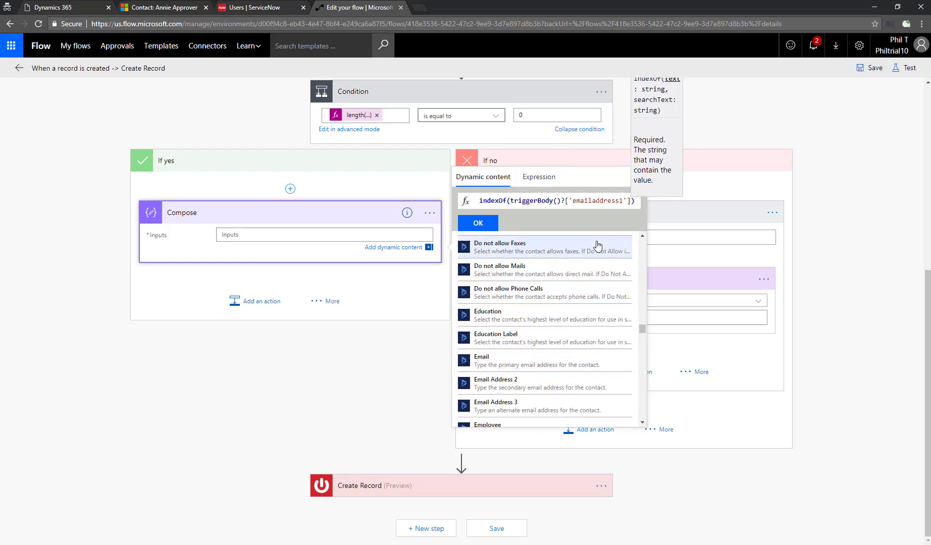
{"action": "type", "text": ", '@'"}
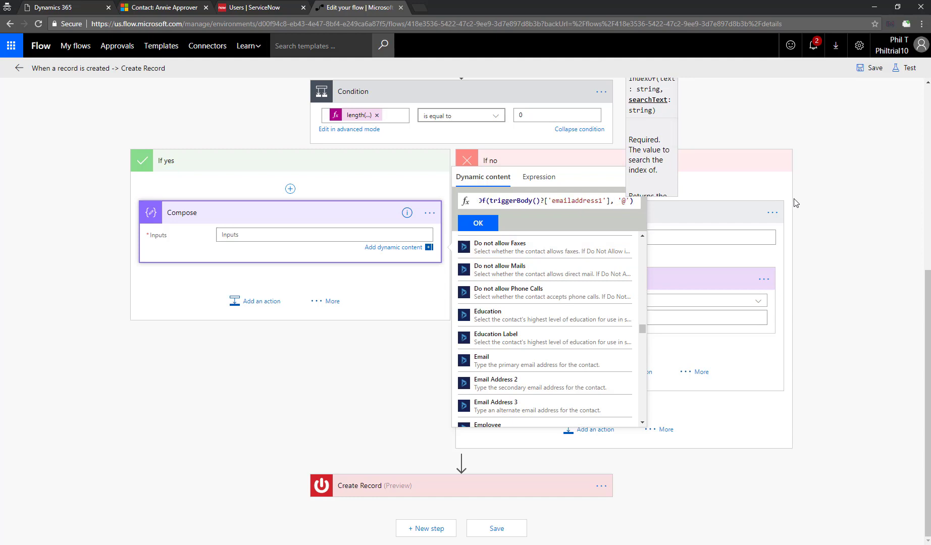
{"action": "left_click", "coordinate": [481, 224]}
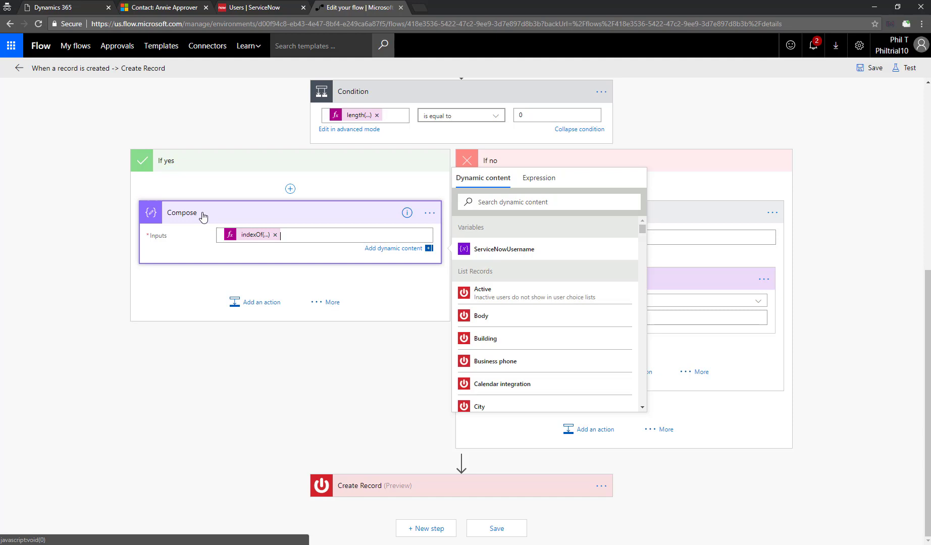
Collapse the Compose step and begin renaming it 'Find the @ sign'.
{"action": "left_click", "coordinate": [236, 211]}
{"action": "left_click", "coordinate": [430, 213]}
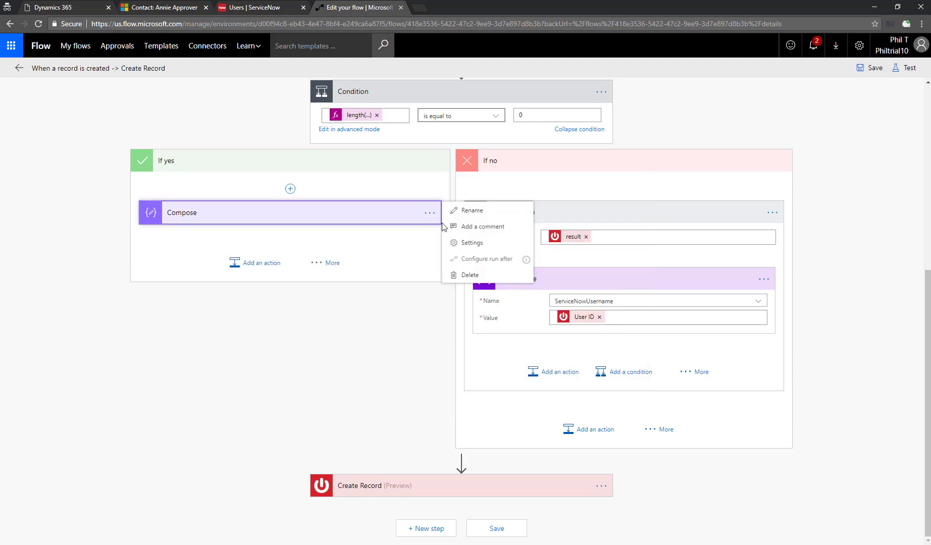
{"action": "left_click", "coordinate": [465, 212]}
Add a Data Operations Compose action below the Find the @ sign step.
{"action": "type", "text": "Find the @ s"}
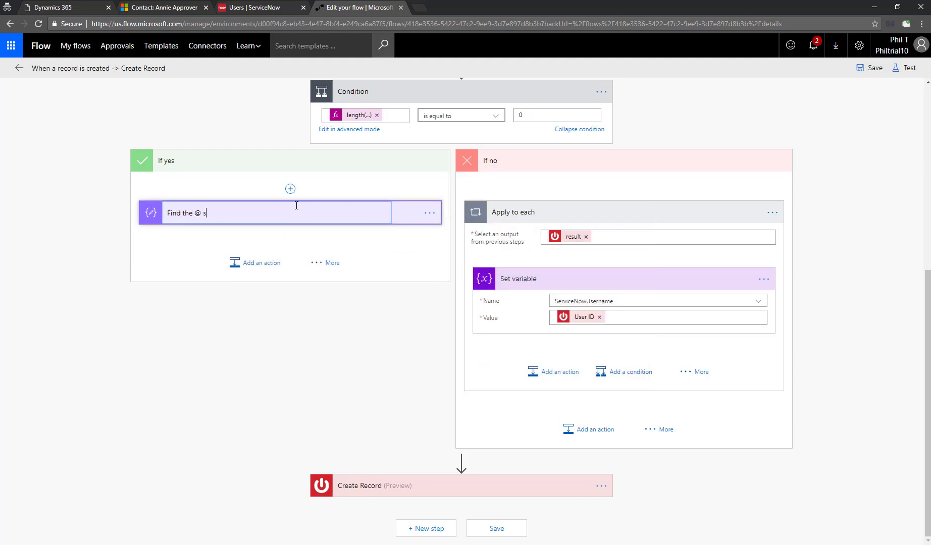
{"action": "type", "text": "ign"}
{"action": "left_click", "coordinate": [251, 263]}
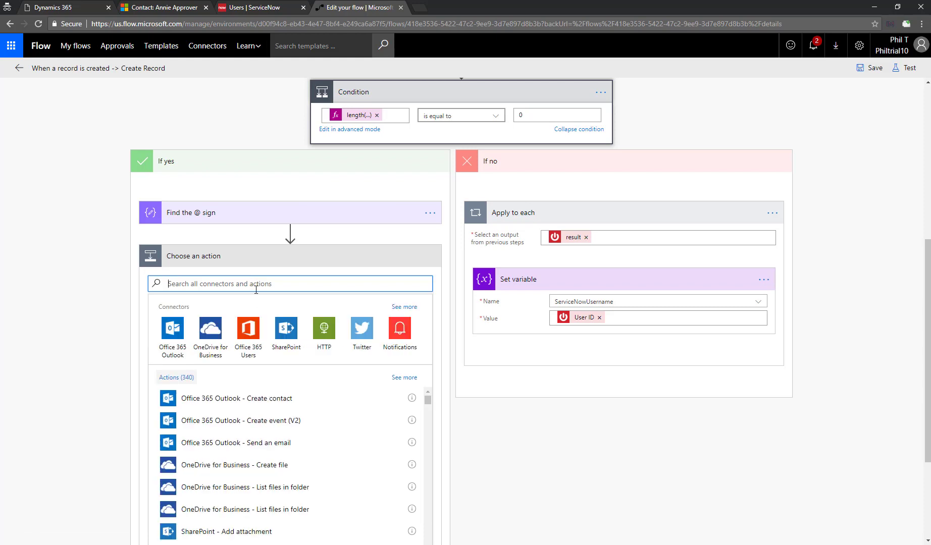
{"action": "type", "text": "compose"}
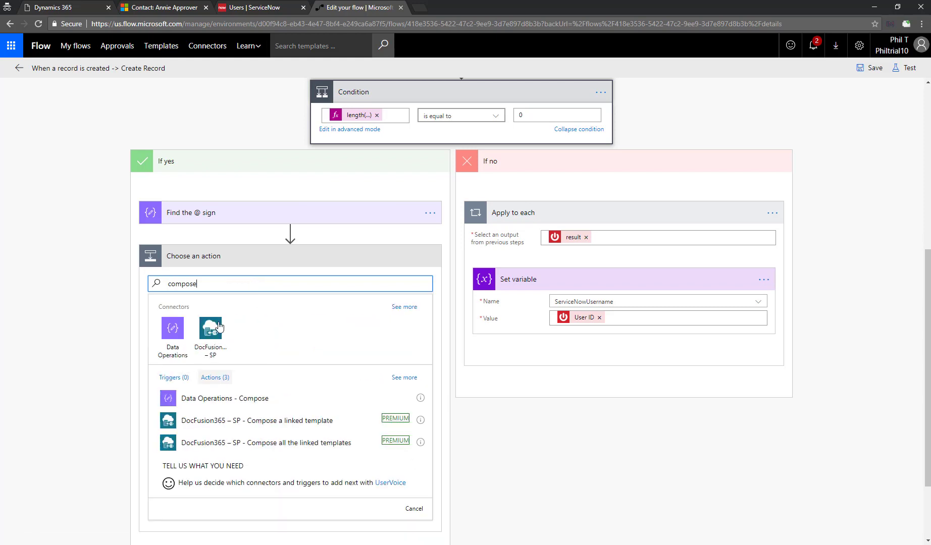
{"action": "left_click", "coordinate": [172, 328]}
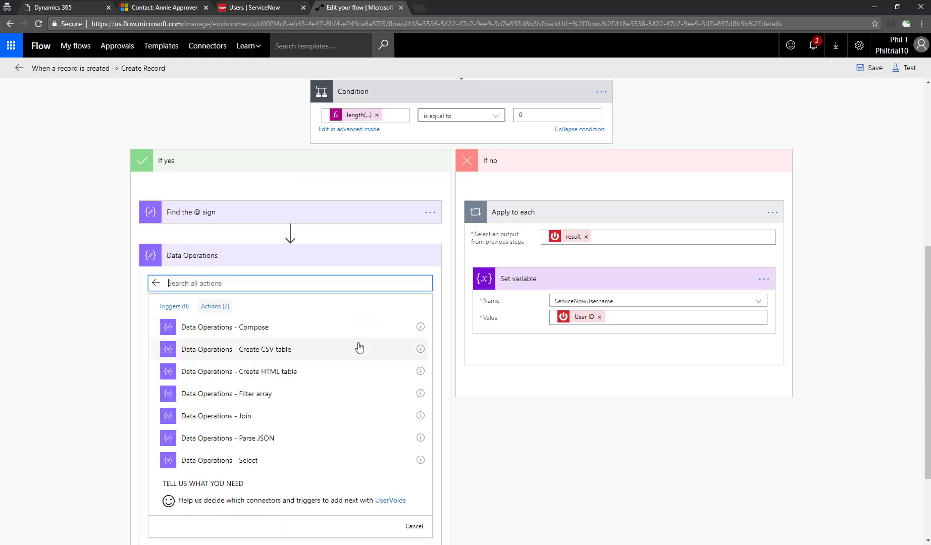
{"action": "left_click", "coordinate": [277, 329]}
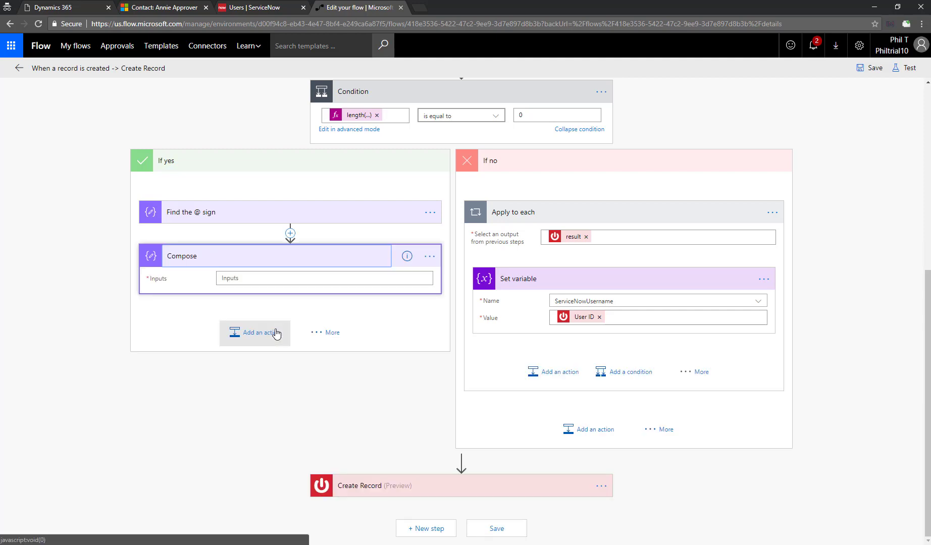
{"action": "left_click", "coordinate": [279, 279]}
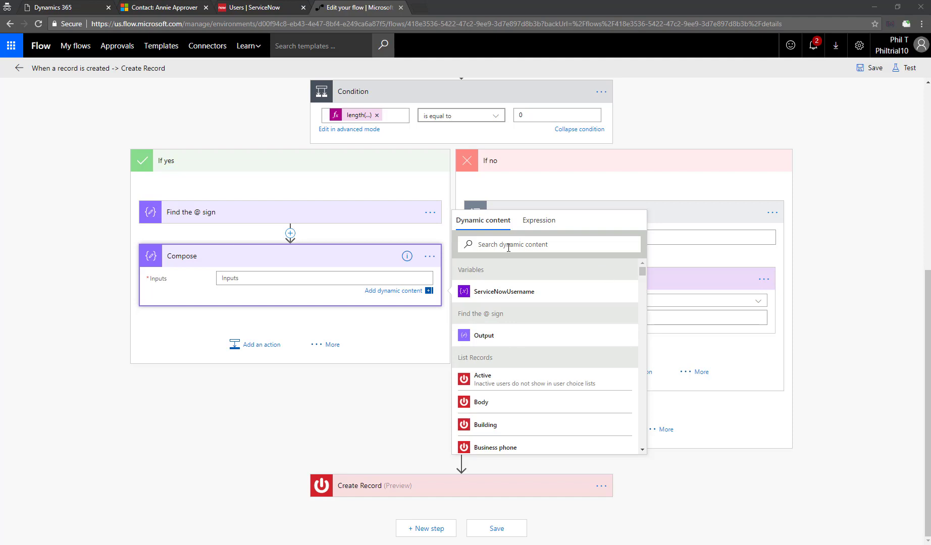
Start a substring expression in the Compose Inputs using the contact's Email field.
{"action": "left_click", "coordinate": [480, 245]}
{"action": "left_click", "coordinate": [539, 220]}
{"action": "type", "text": "sub"}
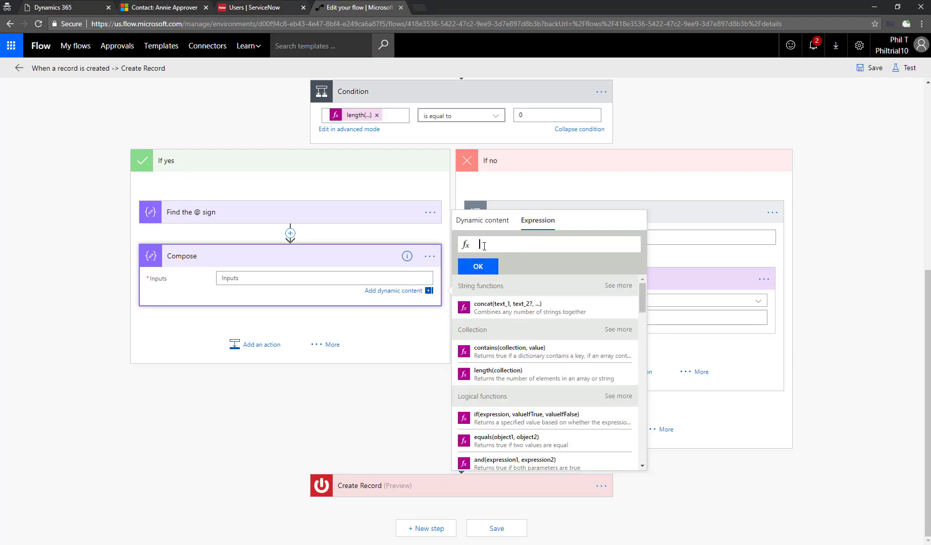
{"action": "left_click", "coordinate": [504, 264]}
{"action": "type", "text": "("}
{"action": "left_click", "coordinate": [485, 221]}
{"action": "scroll", "coordinate": [505, 404], "scroll_direction": "down", "scroll_amount": 3}
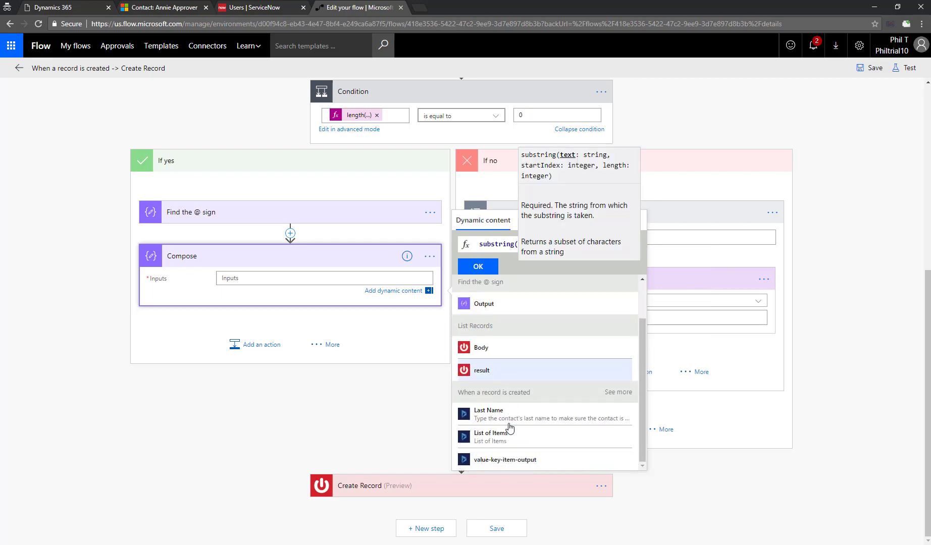
{"action": "left_click", "coordinate": [617, 387]}
{"action": "scroll", "coordinate": [538, 395], "scroll_direction": "down", "scroll_amount": 5}
{"action": "scroll", "coordinate": [537, 395], "scroll_direction": "down", "scroll_amount": 10}
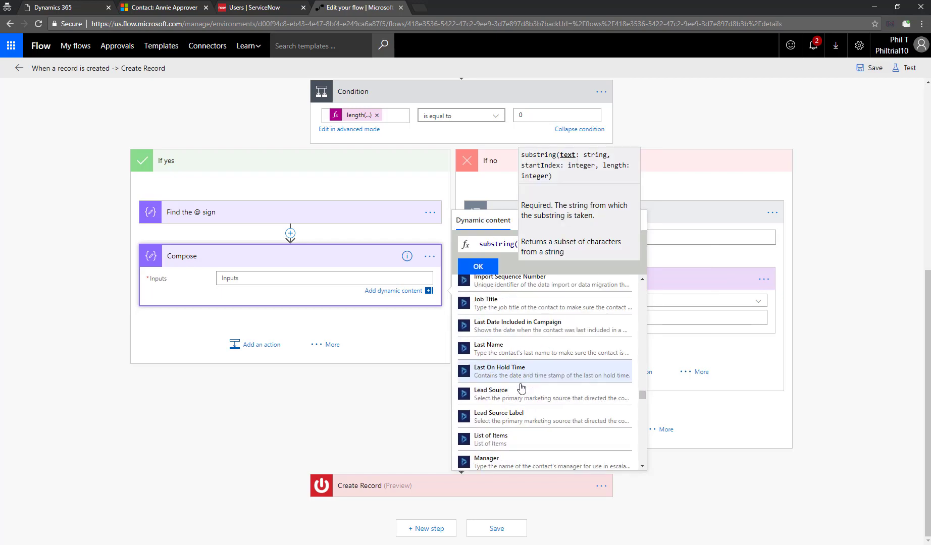
{"action": "scroll", "coordinate": [522, 386], "scroll_direction": "up", "scroll_amount": 1}
{"action": "left_click", "coordinate": [526, 373]}
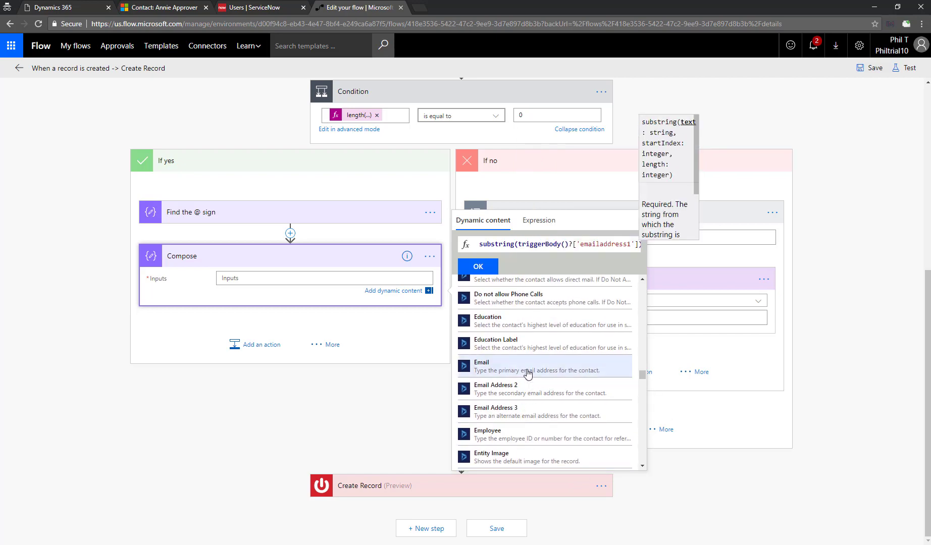
Complete the expression as substring(Email, 0, outputs('Find_the_@_sign')) and insert it into Inputs.
{"action": "type", "text": ", 0,"}
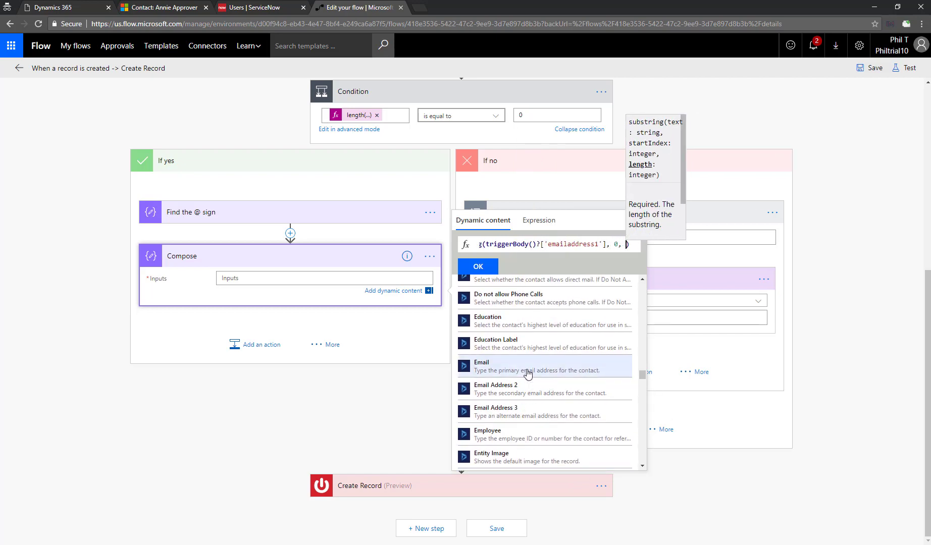
{"action": "scroll", "coordinate": [511, 346], "scroll_direction": "up", "scroll_amount": 5}
{"action": "scroll", "coordinate": [511, 346], "scroll_direction": "up", "scroll_amount": 10}
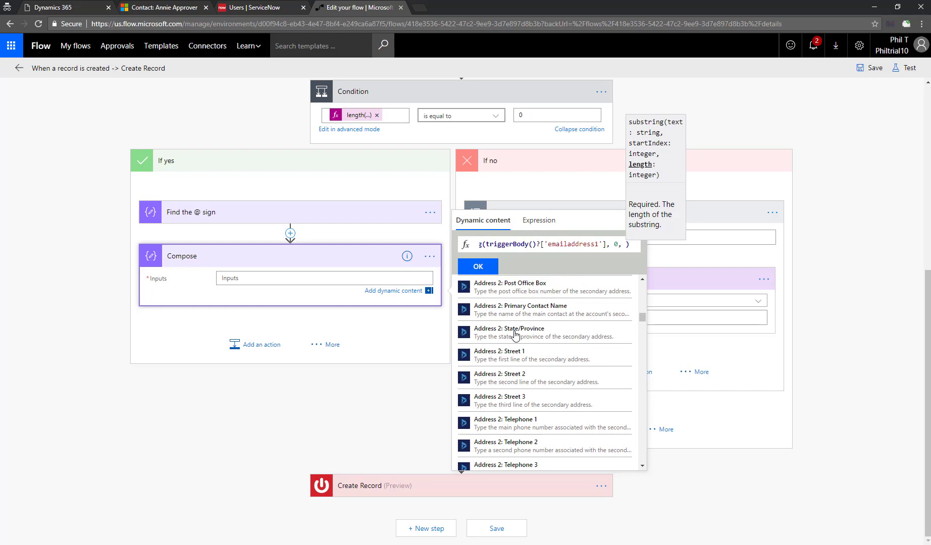
{"action": "type", "text": "outp"}
{"action": "key", "text": "Tab"}
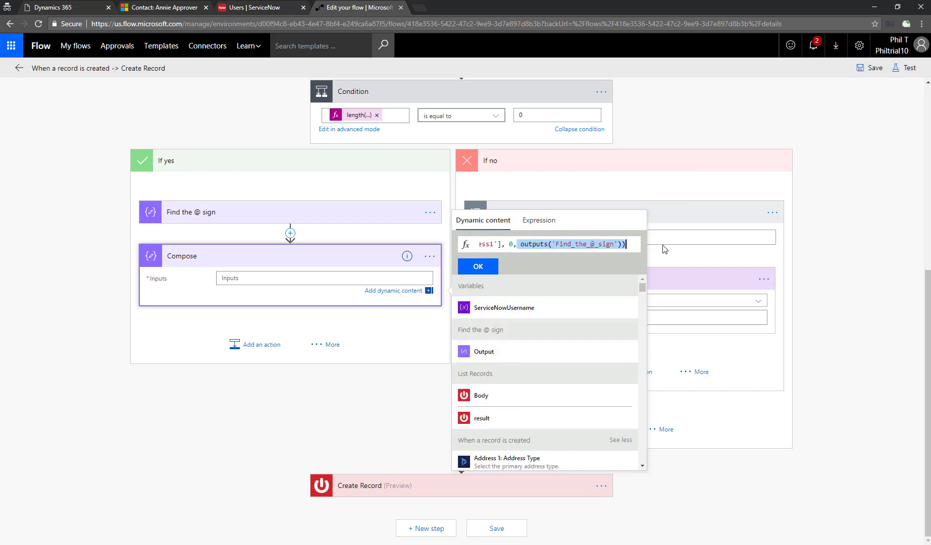
{"action": "type", "text": ")"}
{"action": "left_click", "coordinate": [486, 270]}
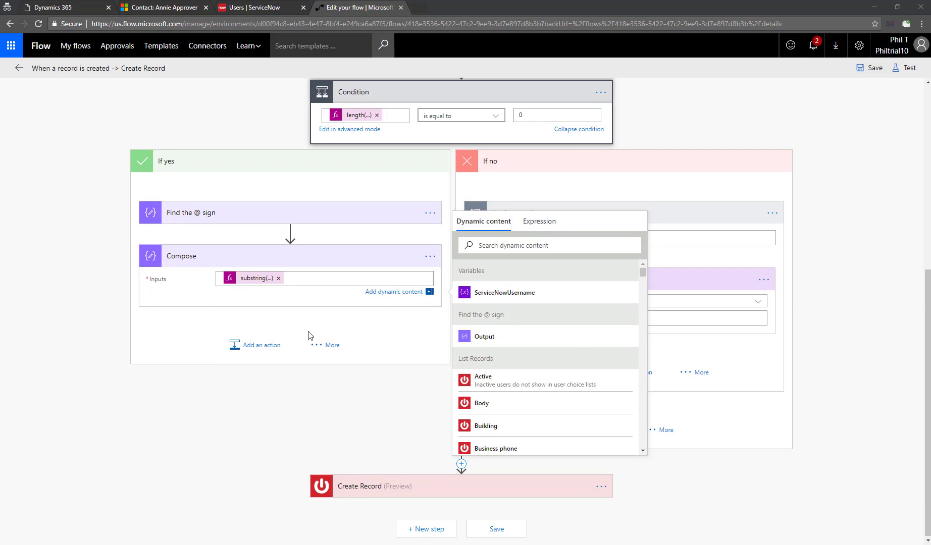
{"action": "left_click", "coordinate": [254, 344]}
Add a Set variable action after Compose targeting the ServiceNowUsername variable.
{"action": "type", "text": "variable"}
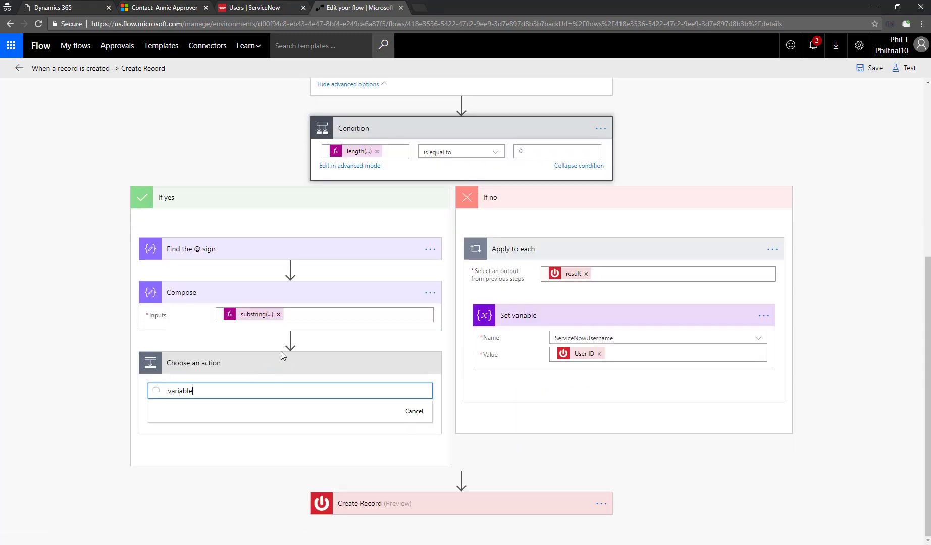
{"action": "scroll", "coordinate": [269, 404], "scroll_direction": "down", "scroll_amount": 2}
{"action": "left_click", "coordinate": [222, 497]}
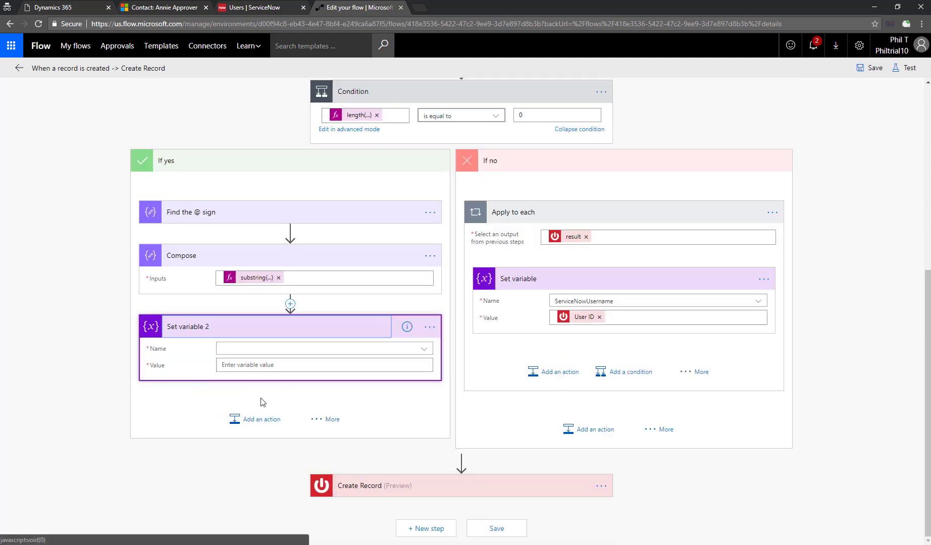
{"action": "left_click", "coordinate": [277, 353]}
{"action": "left_click", "coordinate": [265, 386]}
Set the variable's Value to the Compose step's Output.
{"action": "left_click", "coordinate": [268, 370]}
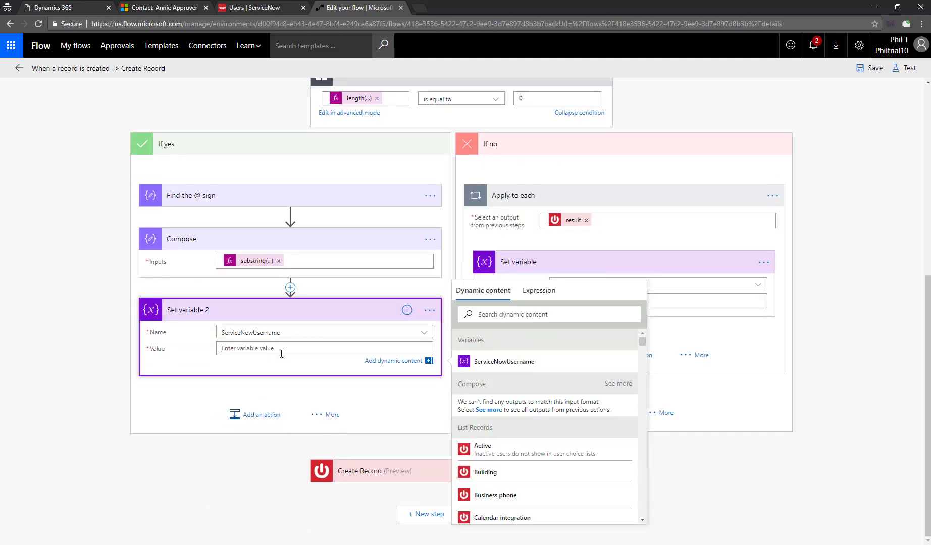
{"action": "left_click", "coordinate": [362, 361]}
{"action": "left_click", "coordinate": [327, 361]}
{"action": "scroll", "coordinate": [534, 396], "scroll_direction": "down", "scroll_amount": 1}
{"action": "scroll", "coordinate": [581, 399], "scroll_direction": "up", "scroll_amount": 1}
{"action": "left_click", "coordinate": [618, 384]}
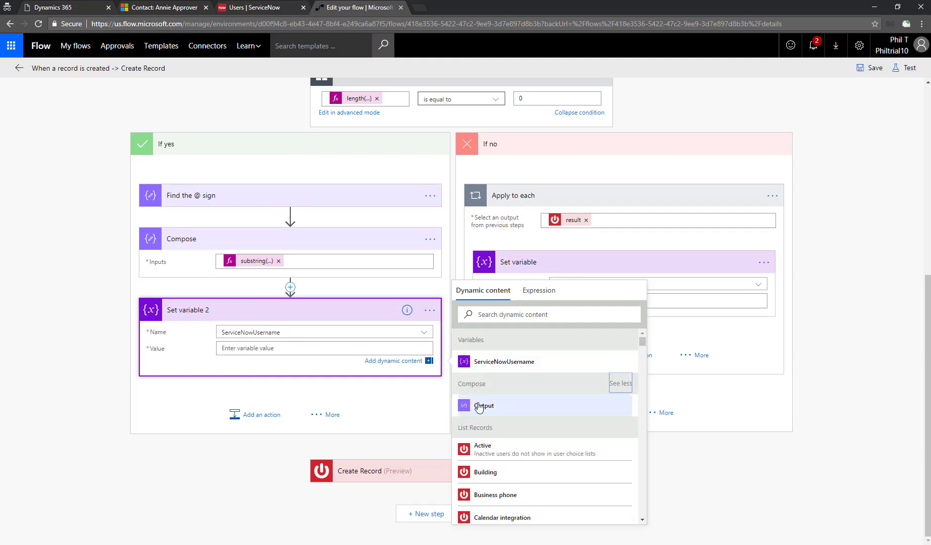
{"action": "left_click", "coordinate": [484, 407]}
Expand the Compose step to check its substring expression, then collapse it.
{"action": "left_click", "coordinate": [194, 252]}
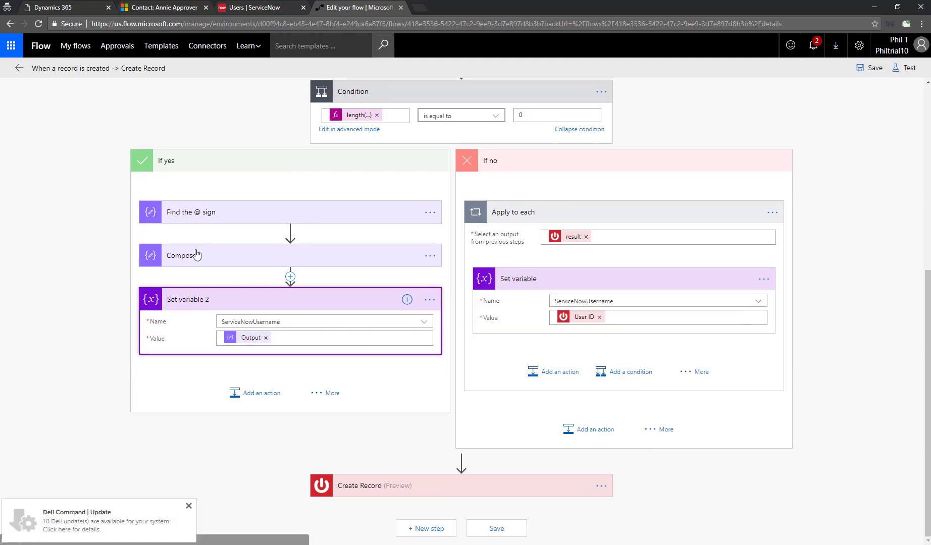
{"action": "left_click", "coordinate": [430, 256]}
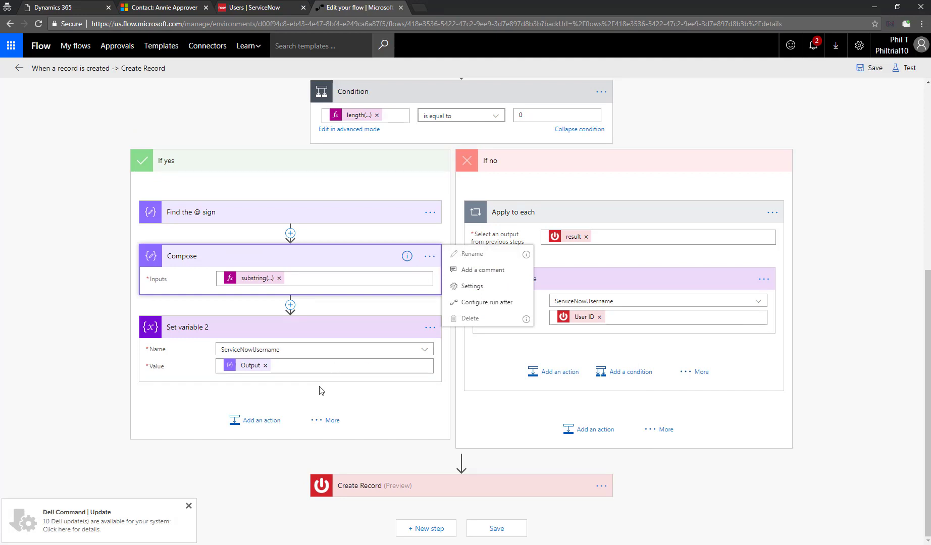
{"action": "left_click", "coordinate": [325, 289]}
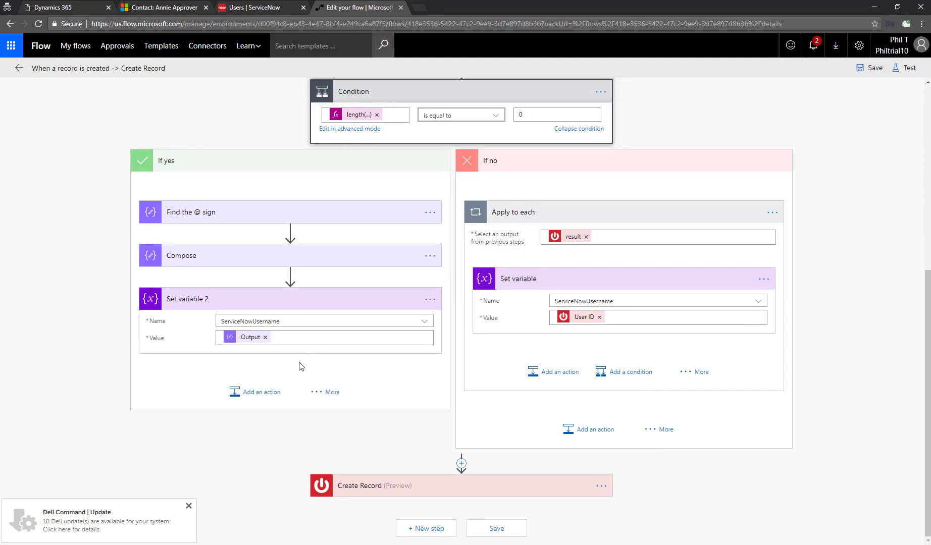
Add a ServiceNow Create Record action with Record Type set to User.
{"action": "left_click", "coordinate": [276, 391]}
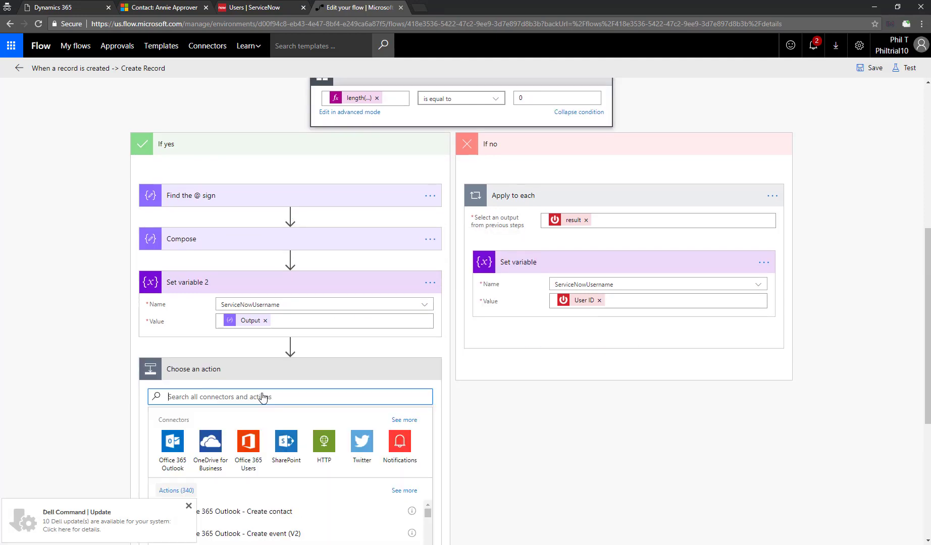
{"action": "type", "text": "servicenow"}
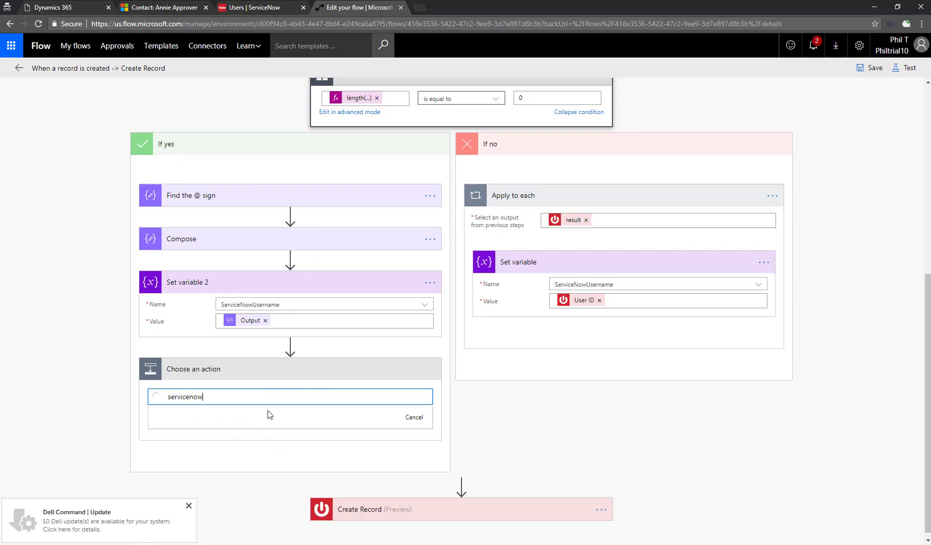
{"action": "scroll", "coordinate": [291, 455], "scroll_direction": "down", "scroll_amount": 3}
{"action": "left_click", "coordinate": [253, 334]}
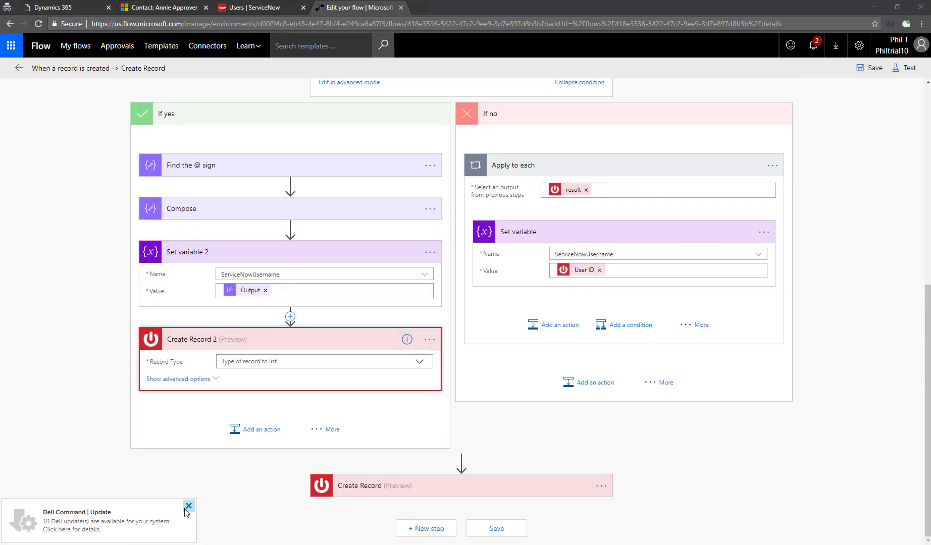
{"action": "left_click", "coordinate": [421, 364]}
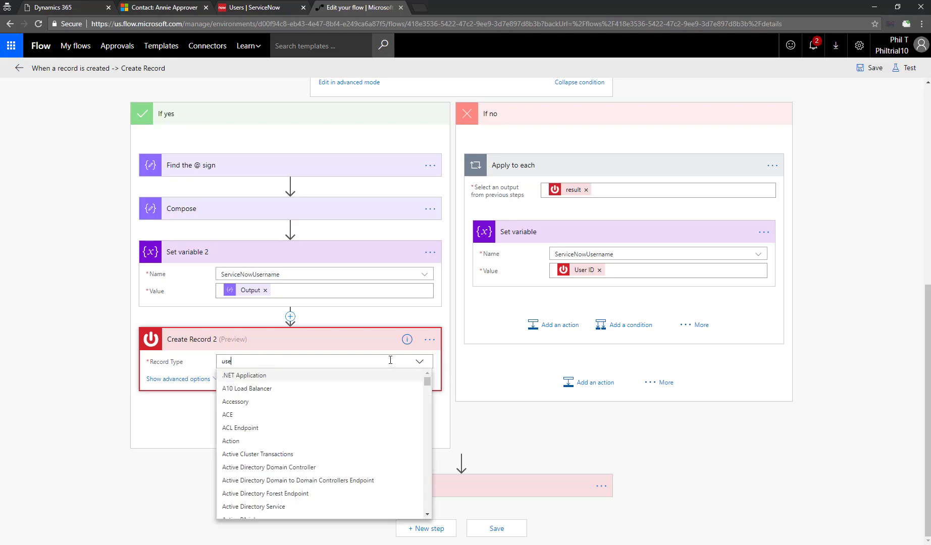
{"action": "scroll", "coordinate": [287, 431], "scroll_direction": "down", "scroll_amount": 5}
{"action": "left_click", "coordinate": [293, 402]}
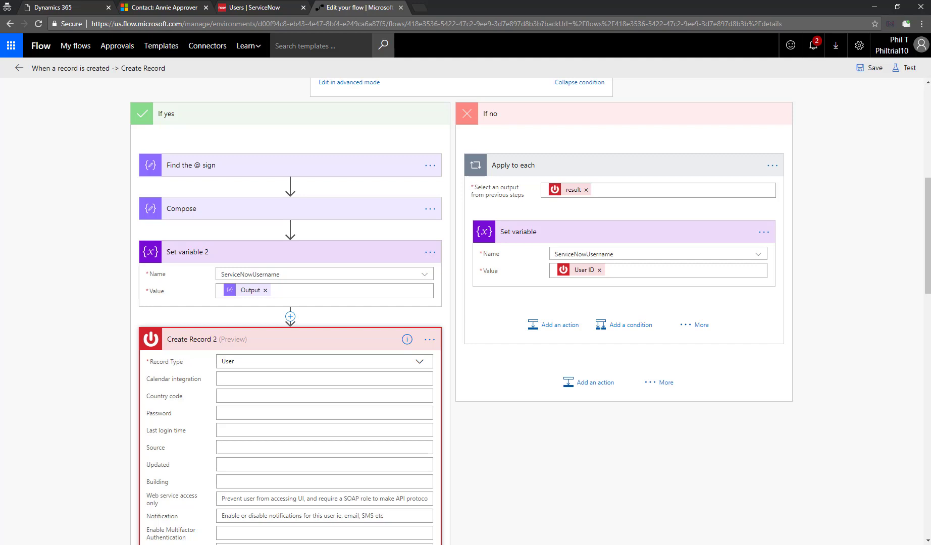
Map the Business phone field to the contact's Business Phone.
{"action": "scroll", "coordinate": [252, 423], "scroll_direction": "down", "scroll_amount": 3}
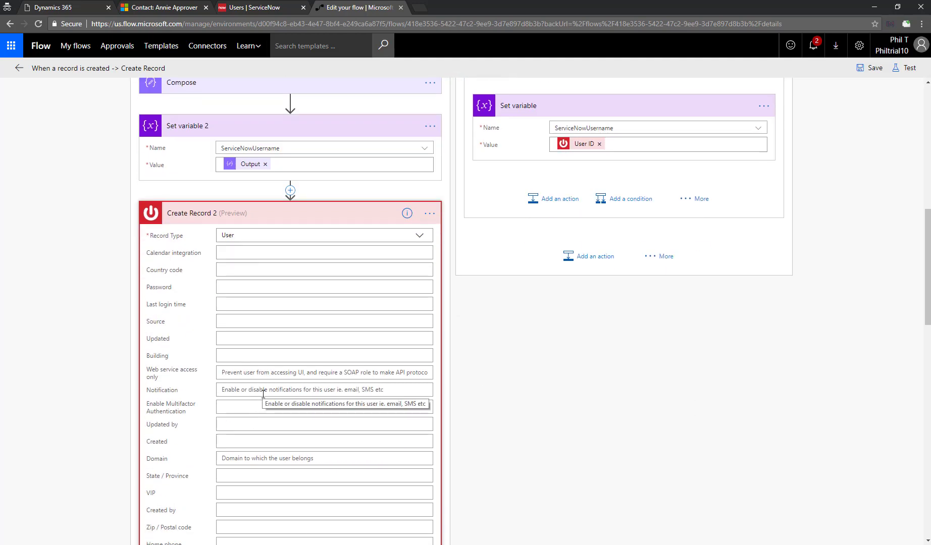
{"action": "scroll", "coordinate": [265, 399], "scroll_direction": "down", "scroll_amount": 3}
{"action": "scroll", "coordinate": [255, 354], "scroll_direction": "down", "scroll_amount": 2}
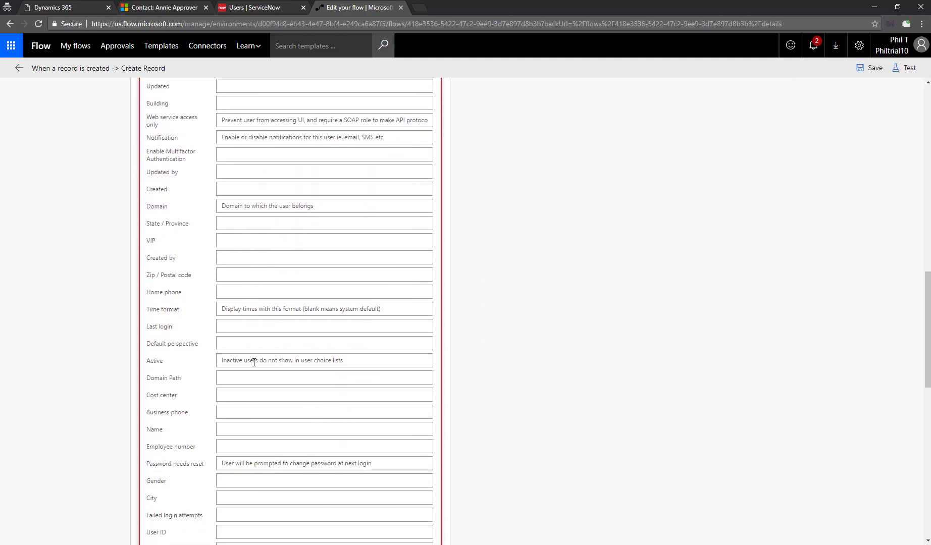
{"action": "left_click", "coordinate": [262, 411]}
{"action": "left_click", "coordinate": [482, 378]}
{"action": "type", "text": "bus"}
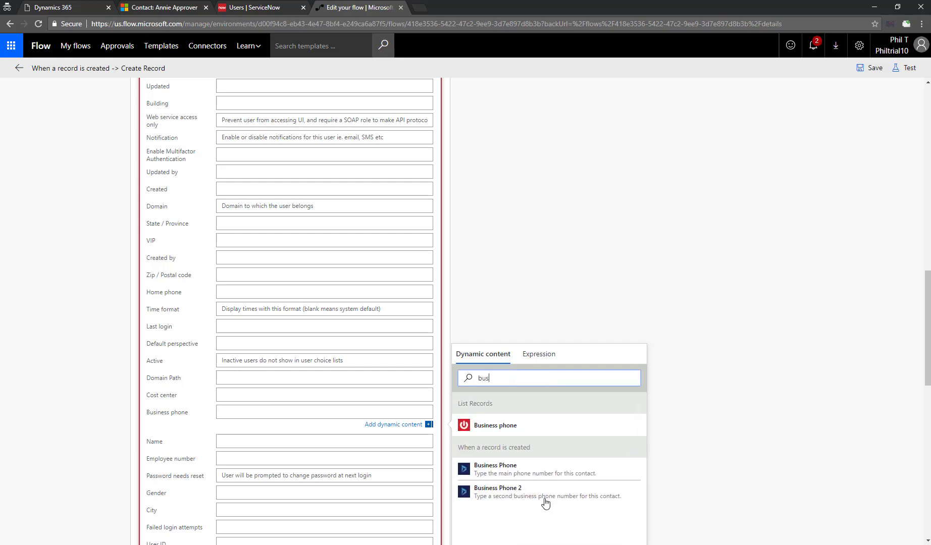
{"action": "left_click", "coordinate": [530, 472]}
Fill Name with the contact's Full Name and Employee number with Employee.
{"action": "left_click", "coordinate": [322, 442]}
{"action": "left_click", "coordinate": [519, 398]}
{"action": "type", "text": "full"}
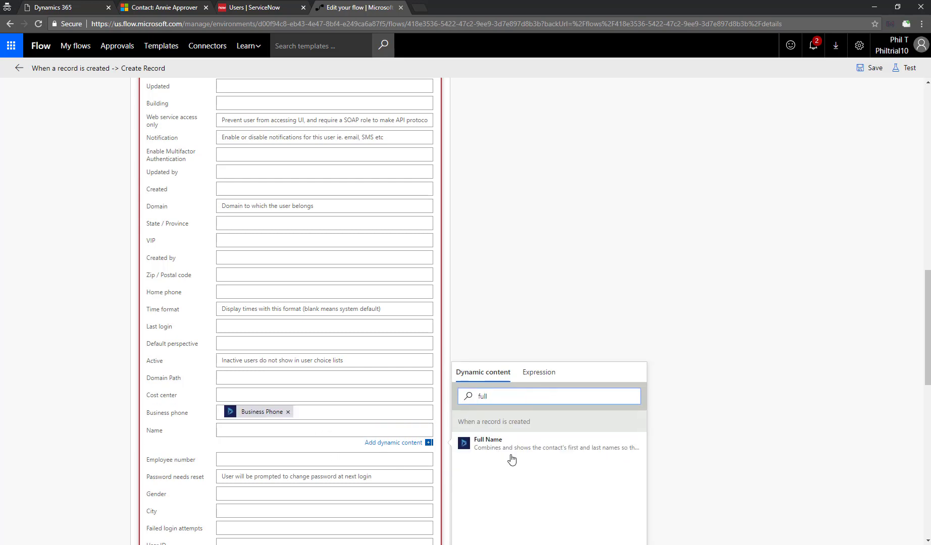
{"action": "left_click", "coordinate": [510, 455]}
{"action": "left_click", "coordinate": [551, 414]}
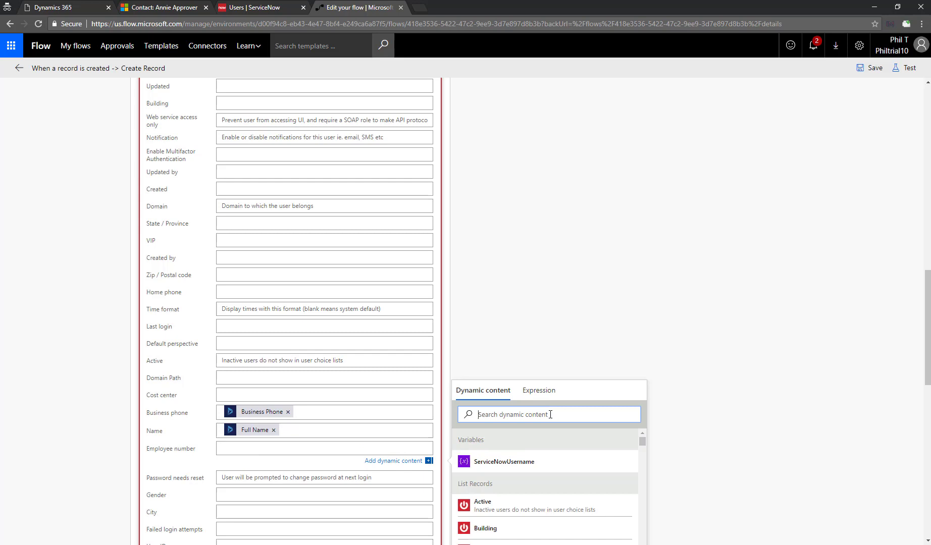
{"action": "type", "text": "empl"}
{"action": "left_click", "coordinate": [561, 505]}
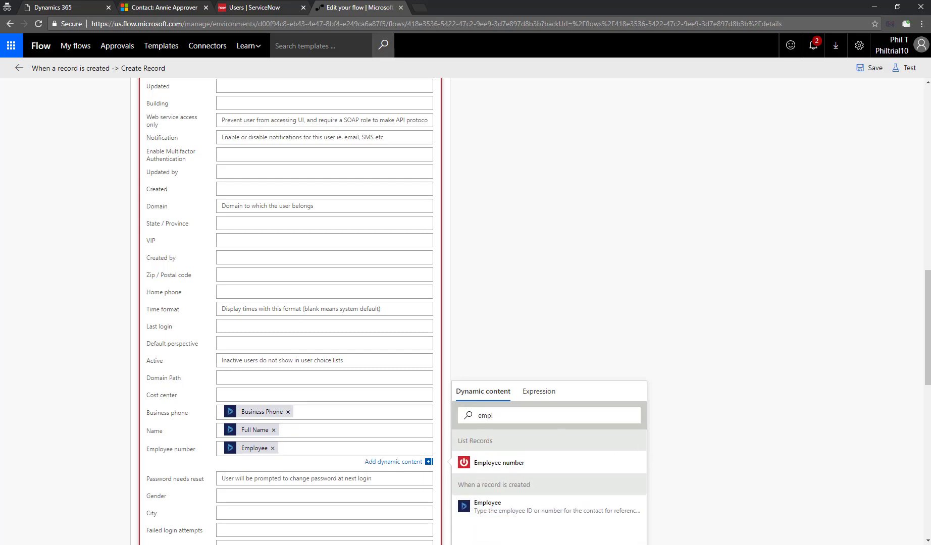
Set User ID to ServiceNowUsername, and map the contact's First Name and Email.
{"action": "scroll", "coordinate": [322, 472], "scroll_direction": "down", "scroll_amount": 4}
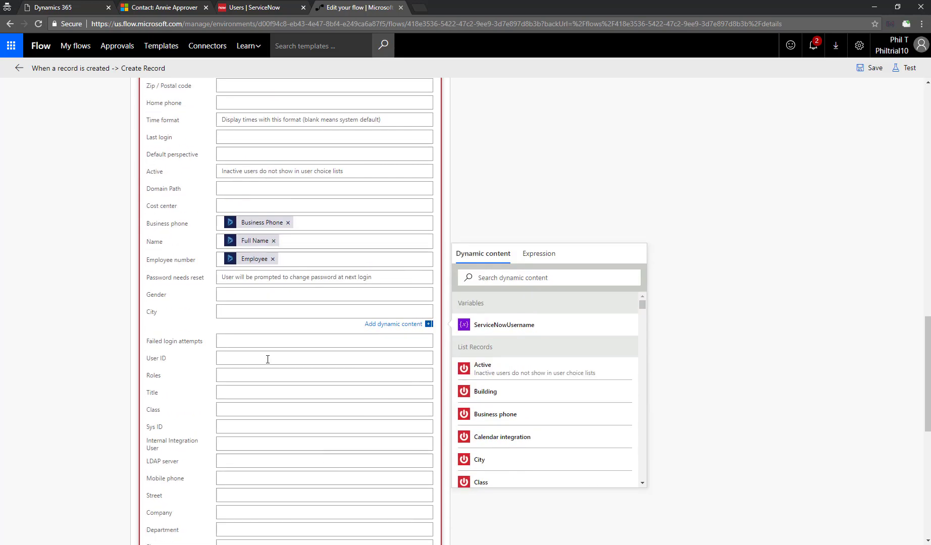
{"action": "left_click", "coordinate": [360, 361]}
{"action": "left_click", "coordinate": [495, 362]}
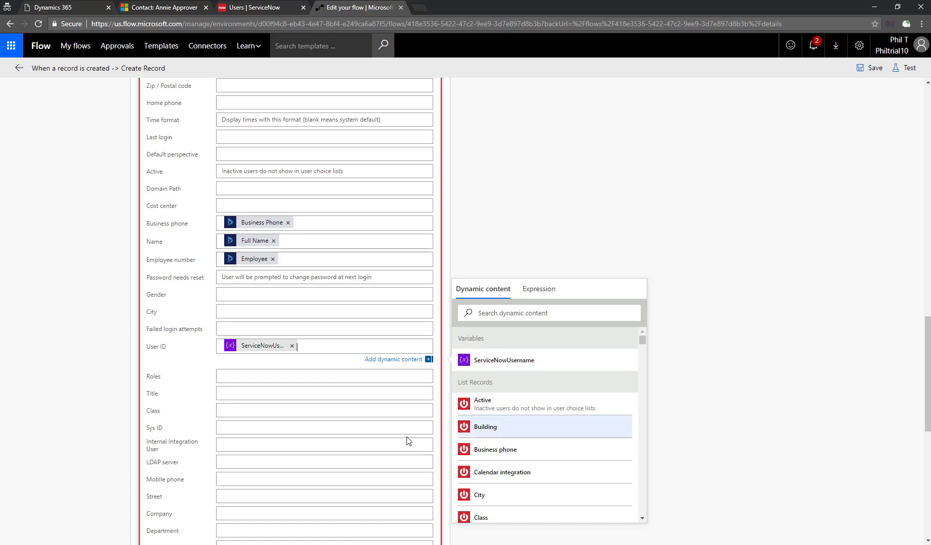
{"action": "scroll", "coordinate": [259, 413], "scroll_direction": "down", "scroll_amount": 3}
{"action": "left_click", "coordinate": [509, 325]}
{"action": "type", "text": "first"}
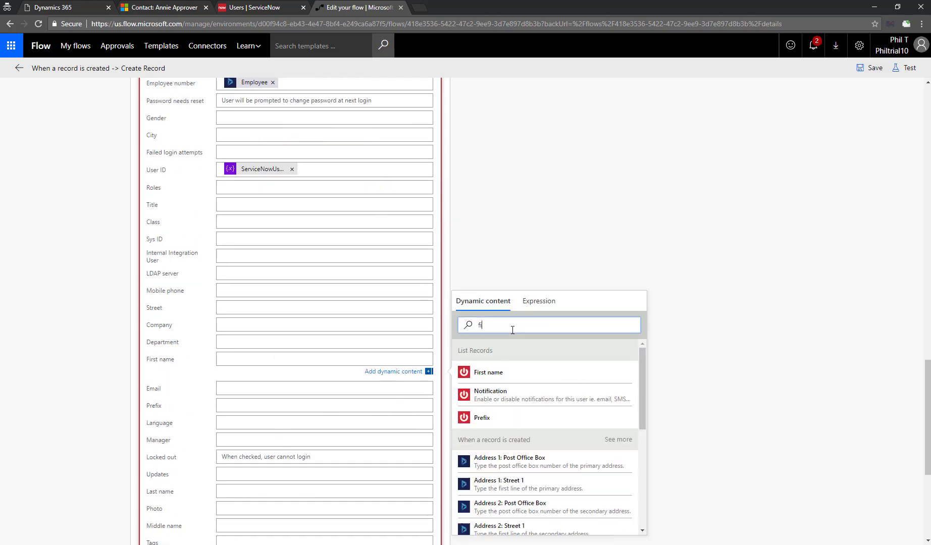
{"action": "left_click", "coordinate": [489, 481]}
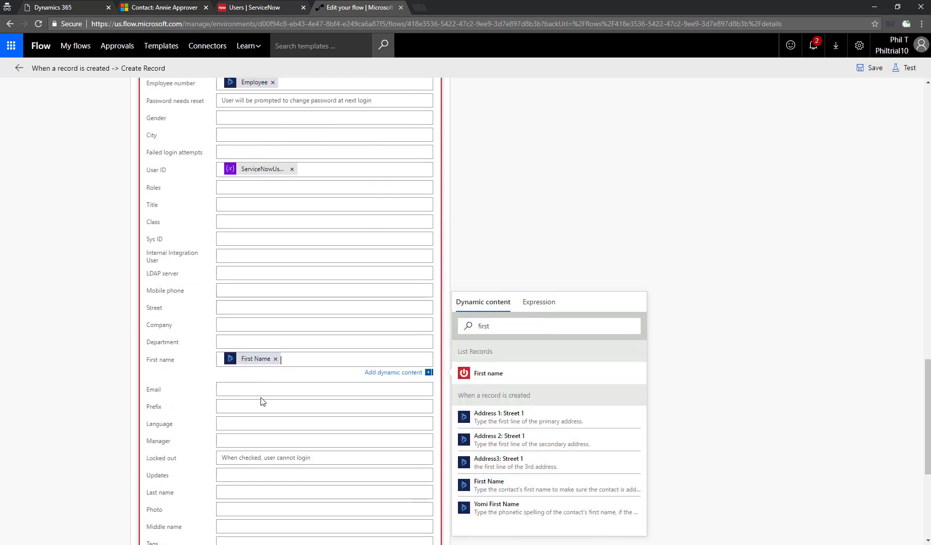
{"action": "left_click", "coordinate": [522, 344]}
{"action": "type", "text": "email"}
{"action": "left_click", "coordinate": [500, 436]}
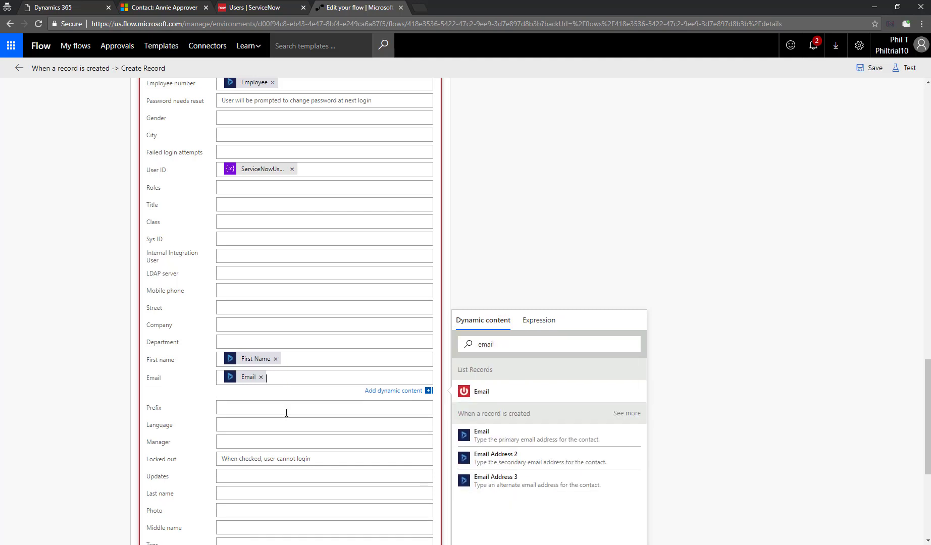
Map the Last name field to the contact's Last Name.
{"action": "scroll", "coordinate": [278, 439], "scroll_direction": "down", "scroll_amount": 3}
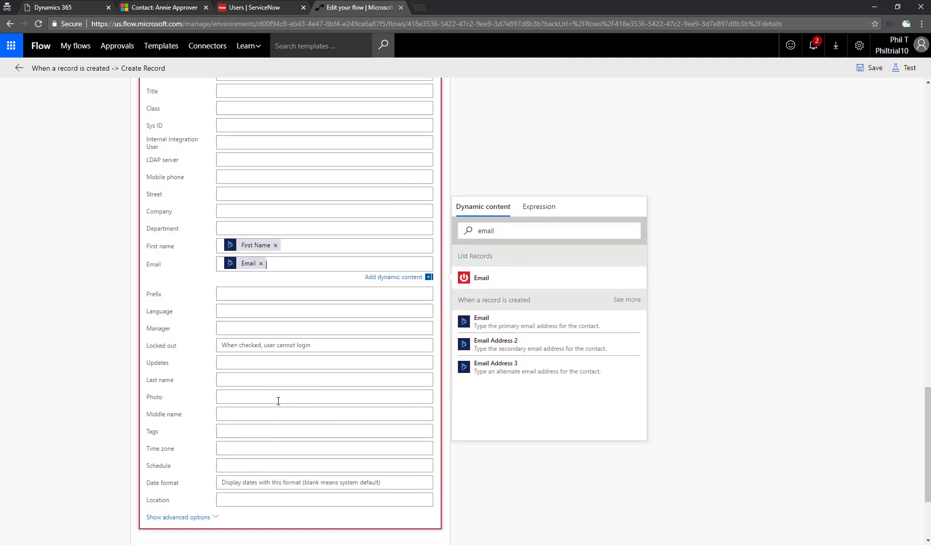
{"action": "left_click", "coordinate": [276, 375]}
{"action": "left_click", "coordinate": [492, 332]}
{"action": "type", "text": "lastn"}
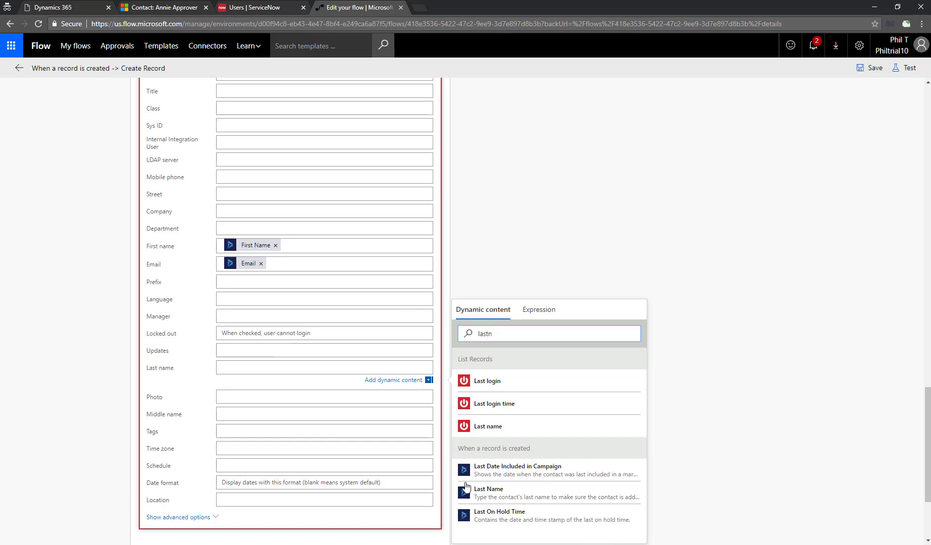
{"action": "left_click", "coordinate": [505, 493]}
{"action": "scroll", "coordinate": [658, 367], "scroll_direction": "down", "scroll_amount": 3}
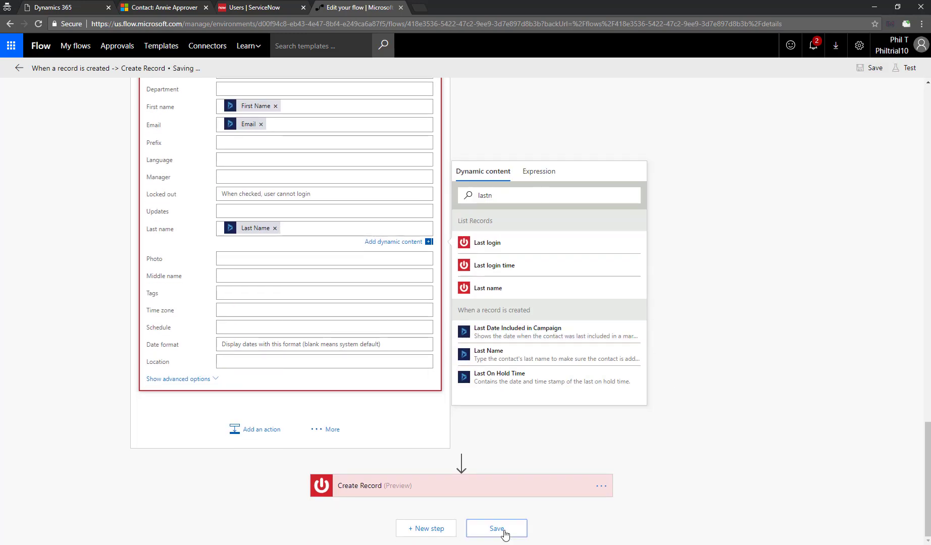
Review the flow down to the Create Record User step and save it.
{"action": "scroll", "coordinate": [349, 460], "scroll_direction": "up", "scroll_amount": 8}
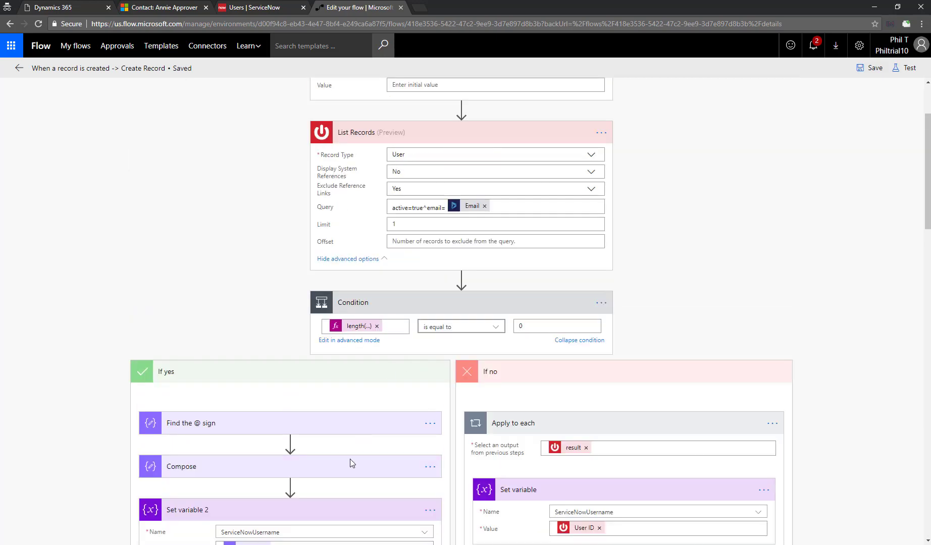
{"action": "scroll", "coordinate": [368, 512], "scroll_direction": "up", "scroll_amount": 3}
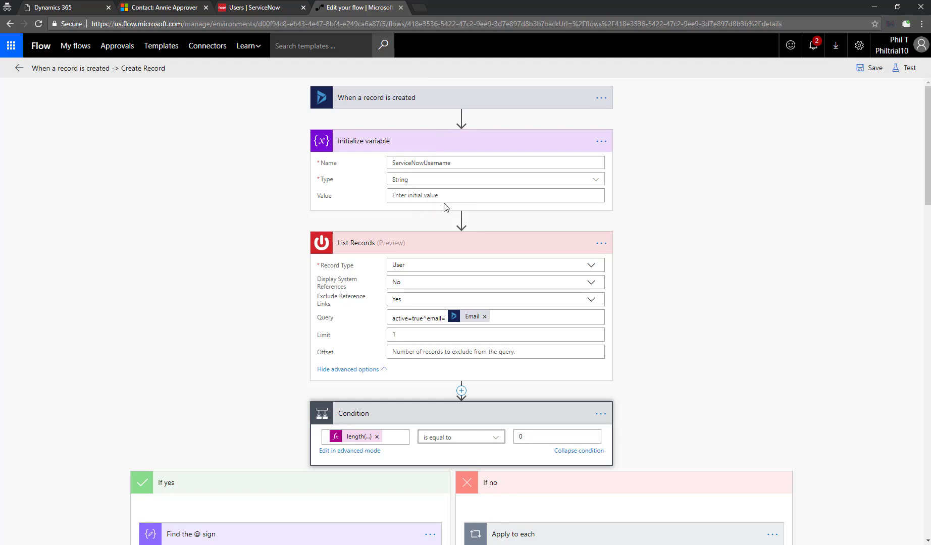
{"action": "scroll", "coordinate": [445, 214], "scroll_direction": "down", "scroll_amount": 3}
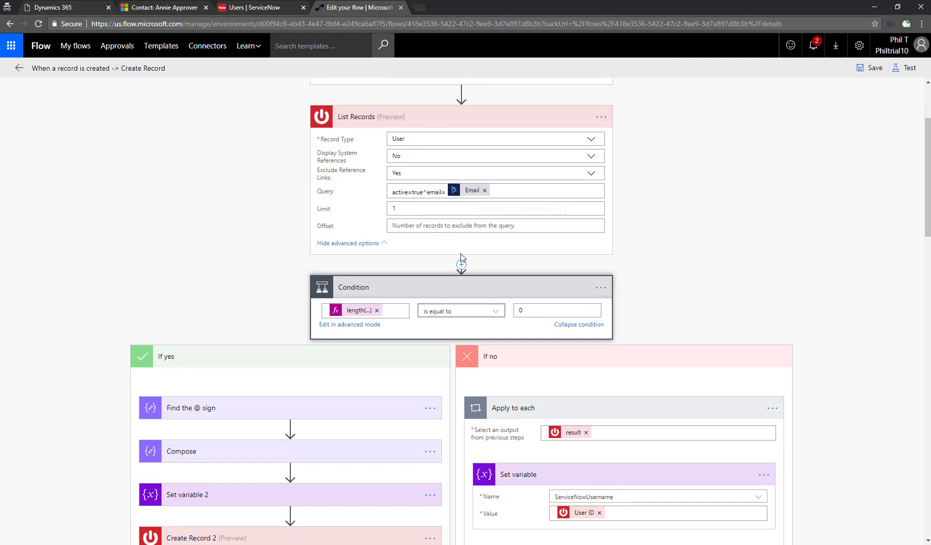
{"action": "scroll", "coordinate": [457, 243], "scroll_direction": "down", "scroll_amount": 2}
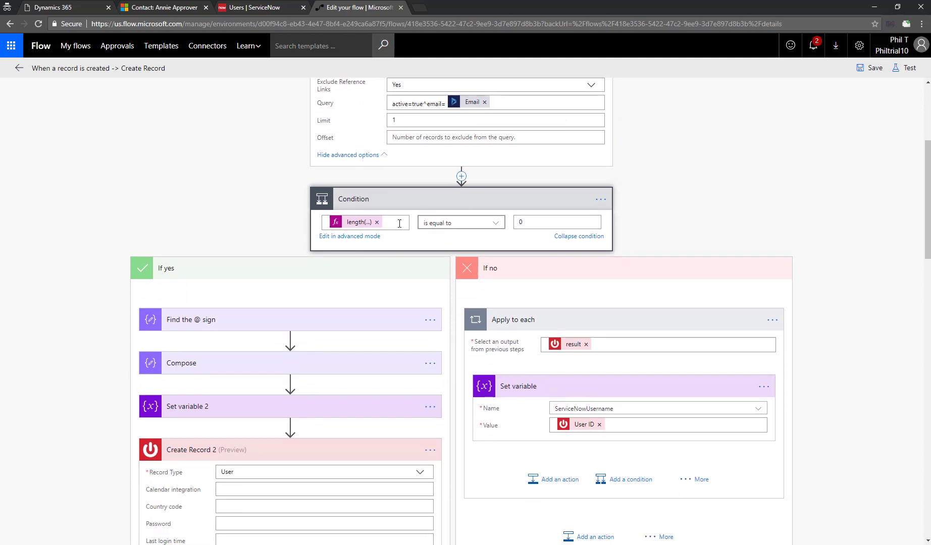
{"action": "scroll", "coordinate": [394, 241], "scroll_direction": "down", "scroll_amount": 2}
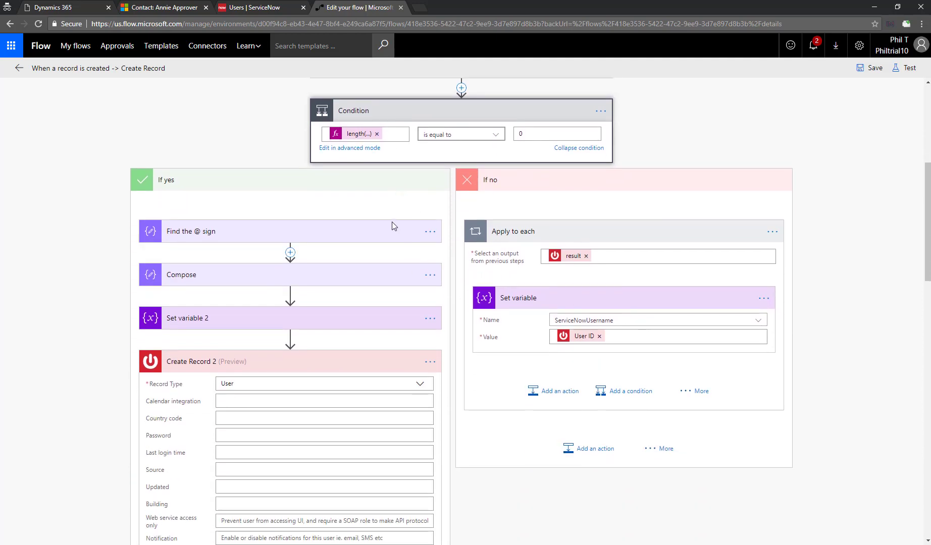
{"action": "scroll", "coordinate": [391, 221], "scroll_direction": "down", "scroll_amount": 3}
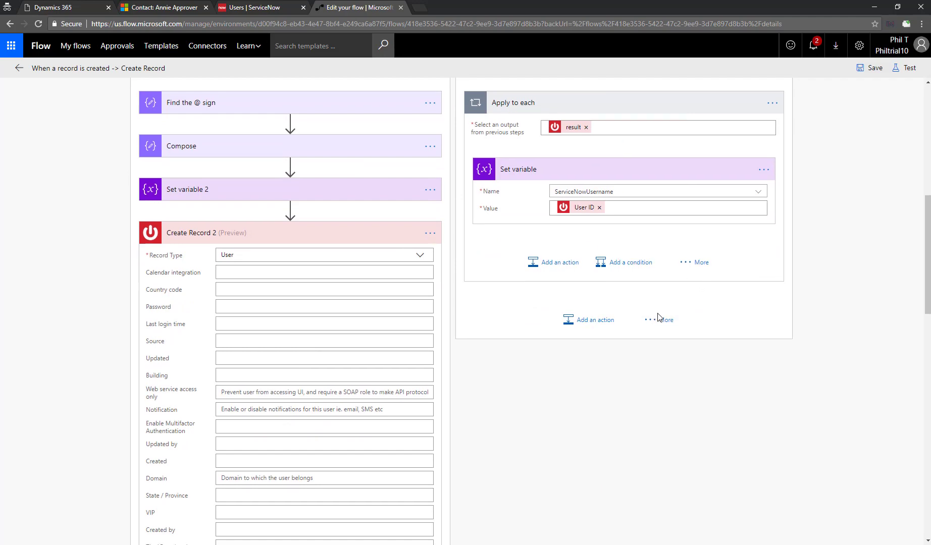
{"action": "scroll", "coordinate": [657, 317], "scroll_direction": "down", "scroll_amount": 15}
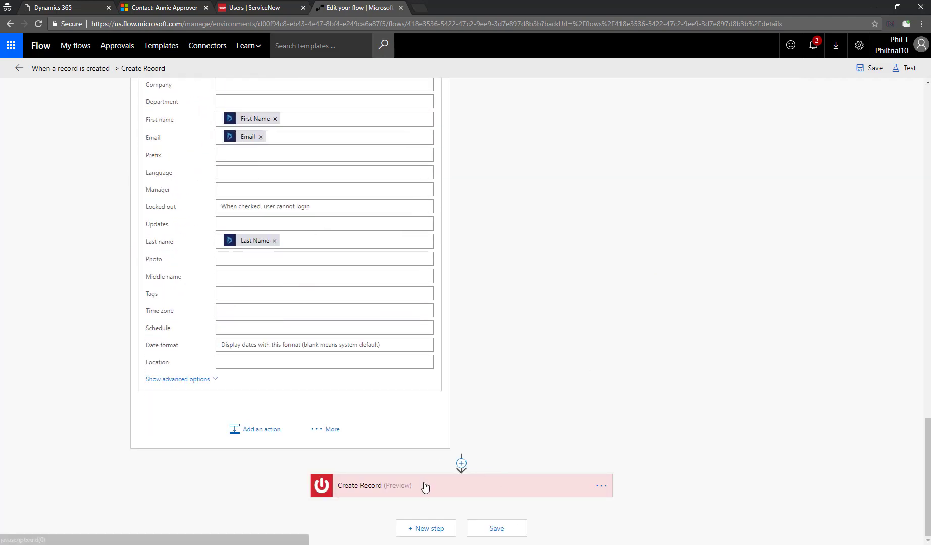
{"action": "left_click", "coordinate": [492, 529]}
{"action": "scroll", "coordinate": [576, 262], "scroll_direction": "up", "scroll_amount": 8}
{"action": "scroll", "coordinate": [525, 345], "scroll_direction": "up", "scroll_amount": 15}
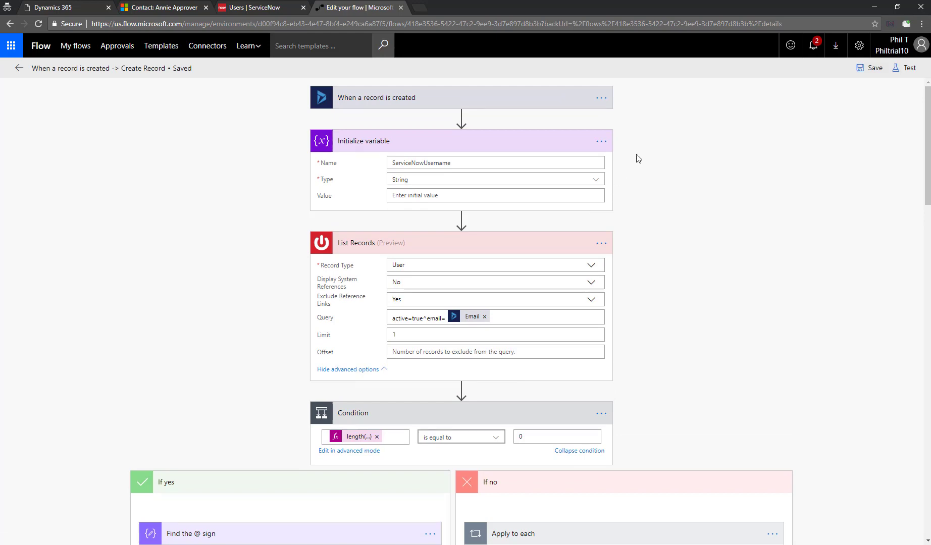
Open the ServiceNow Users list, go to records 21–40, and select a user's email.
{"action": "left_click", "coordinate": [258, 12]}
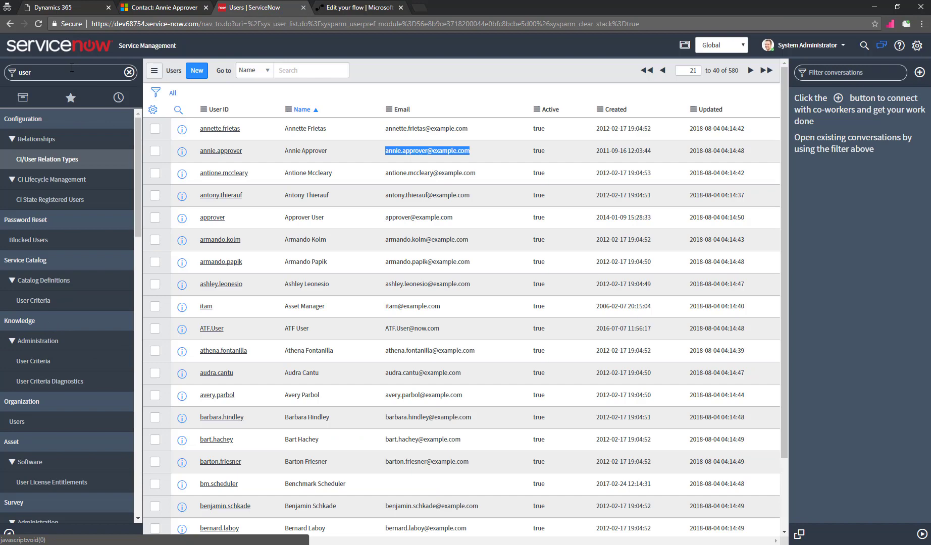
{"action": "double_click", "coordinate": [24, 72]}
{"action": "type", "text": "f"}
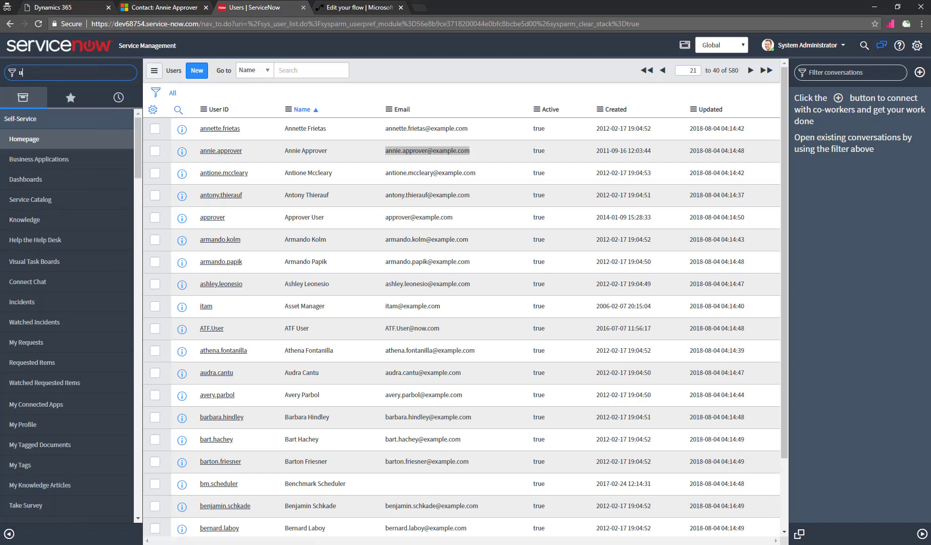
{"action": "type", "text": "ser"}
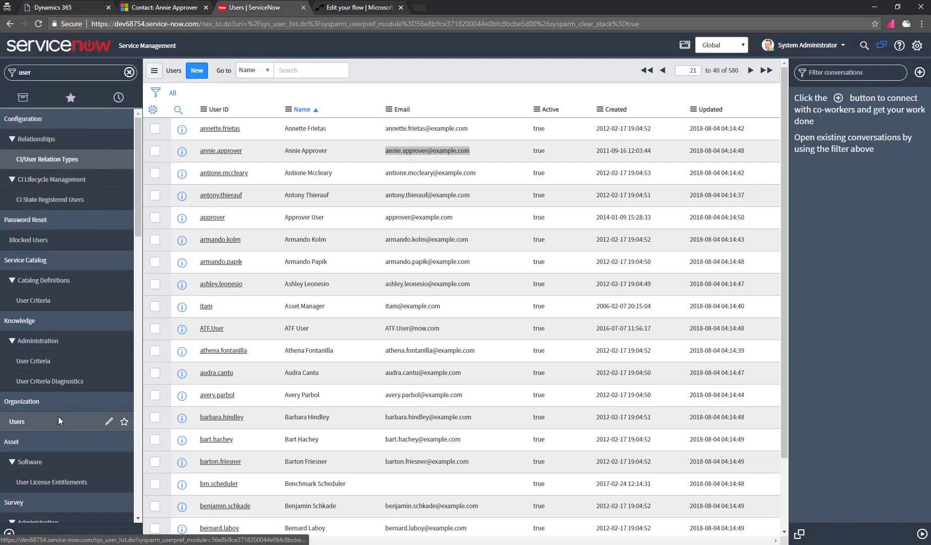
{"action": "left_click", "coordinate": [56, 423]}
{"action": "scroll", "coordinate": [343, 411], "scroll_direction": "down", "scroll_amount": 3}
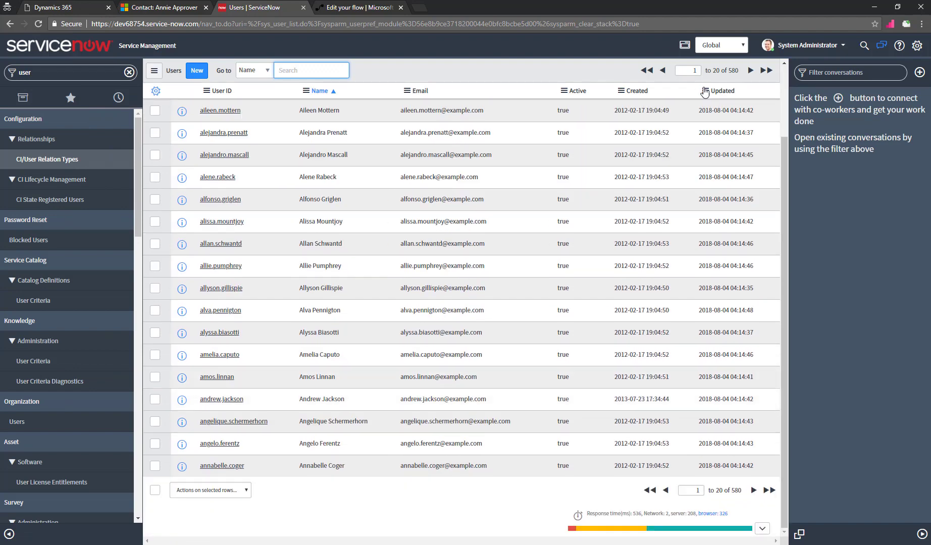
{"action": "scroll", "coordinate": [343, 412], "scroll_direction": "up", "scroll_amount": 3}
{"action": "left_click", "coordinate": [752, 70]}
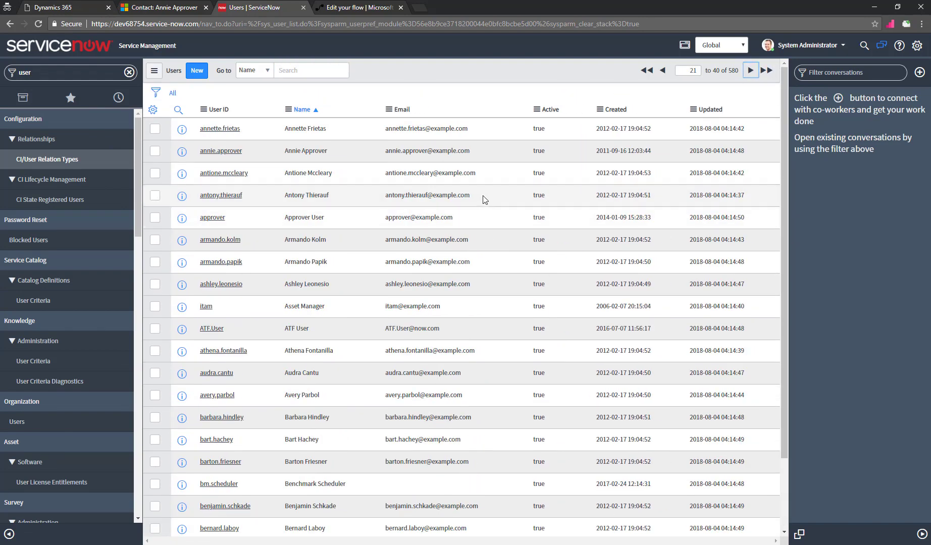
{"action": "left_click_drag", "start_coordinate": [470, 196], "coordinate": [385, 202]}
{"action": "key", "text": "ctrl+c"}
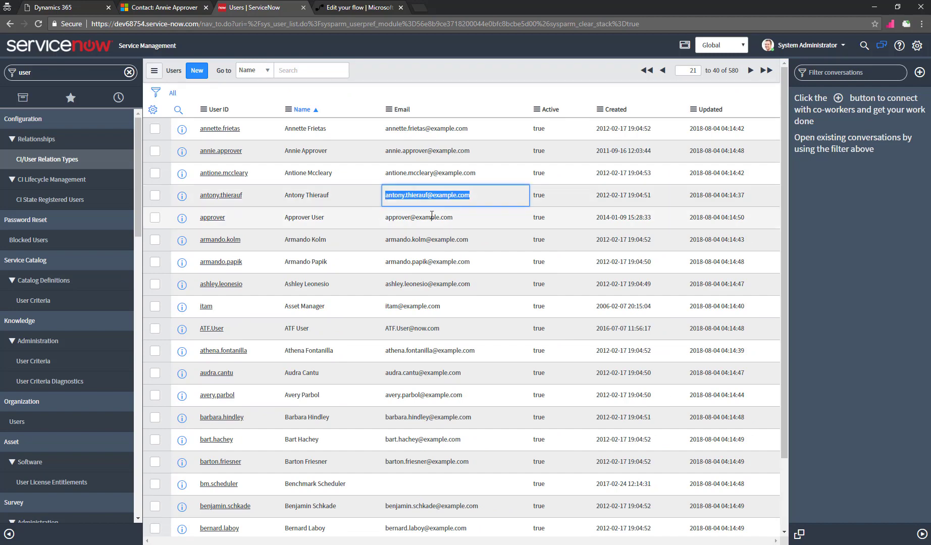
Create a new Dynamics 365 contact with the pasted email and the user's first and last name.
{"action": "left_click", "coordinate": [143, 7]}
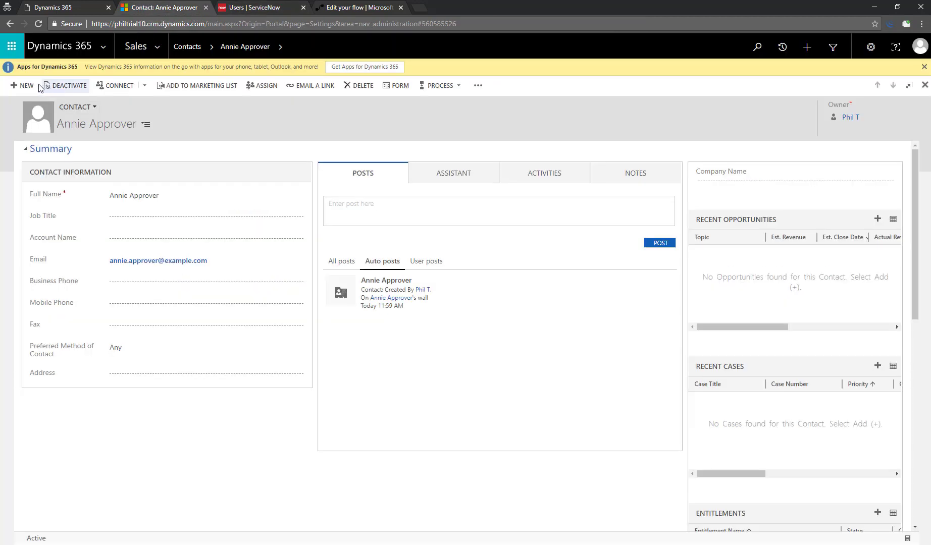
{"action": "left_click", "coordinate": [20, 87]}
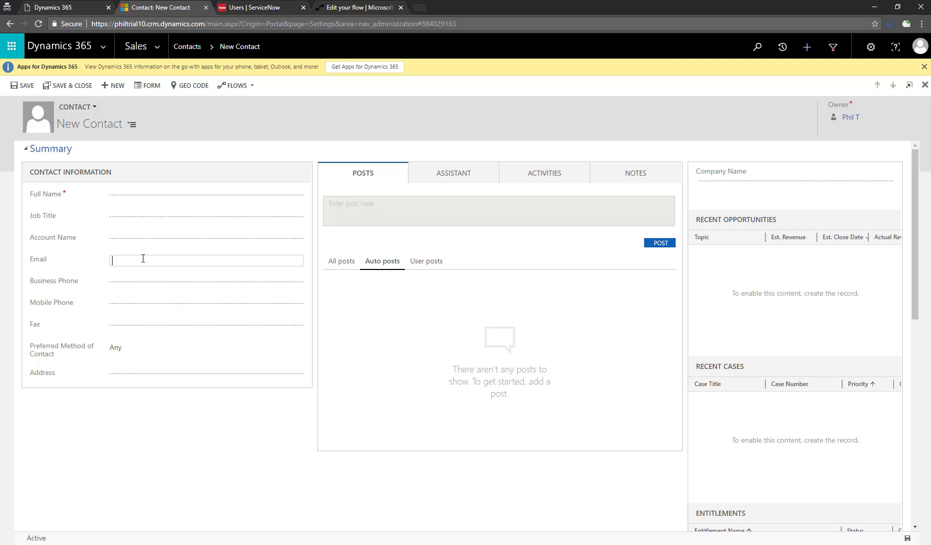
{"action": "key", "text": "ctrl+v"}
{"action": "left_click", "coordinate": [160, 200]}
{"action": "type", "text": "Anthony"}
{"action": "key", "text": "Tab"}
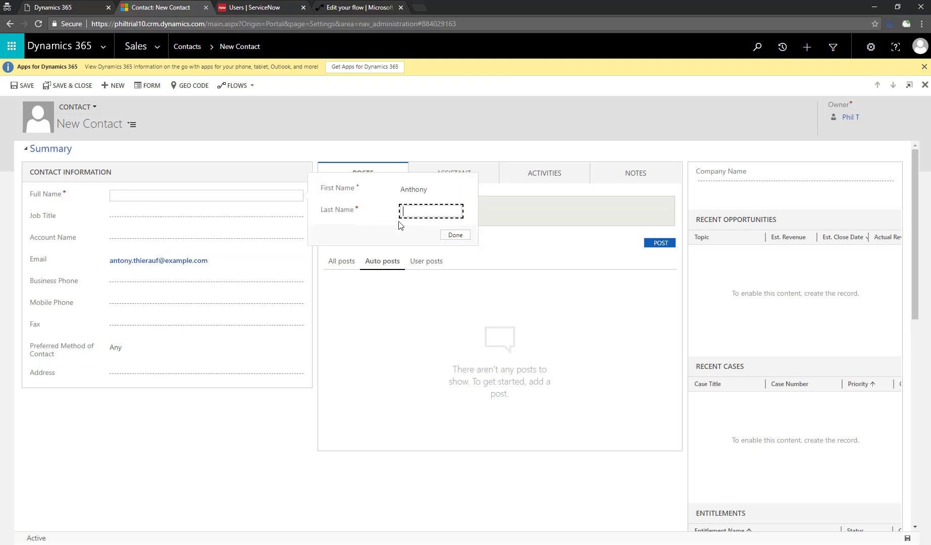
{"action": "left_click", "coordinate": [447, 234]}
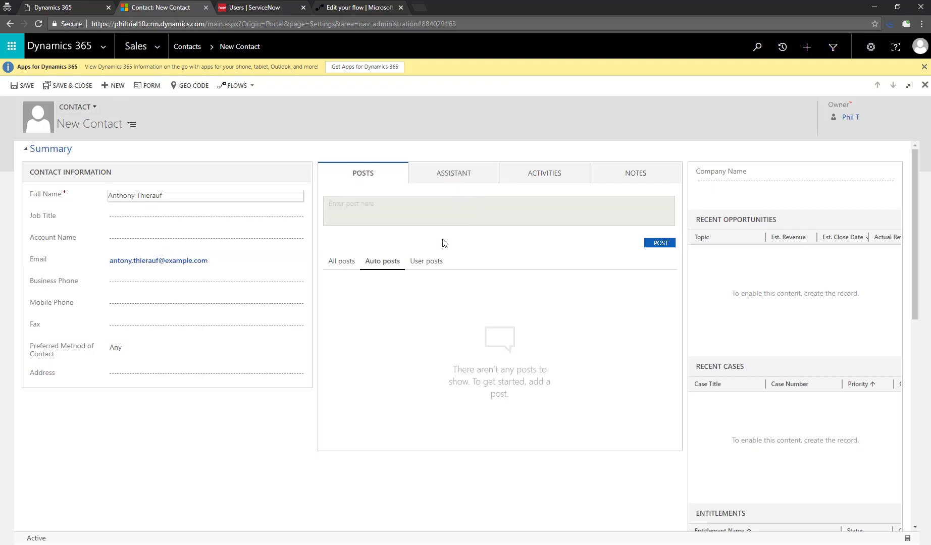
Start a flow test run with a manually performed trigger.
{"action": "left_click", "coordinate": [390, 5]}
{"action": "left_click", "coordinate": [906, 68]}
{"action": "left_click", "coordinate": [786, 113]}
{"action": "left_click", "coordinate": [813, 165]}
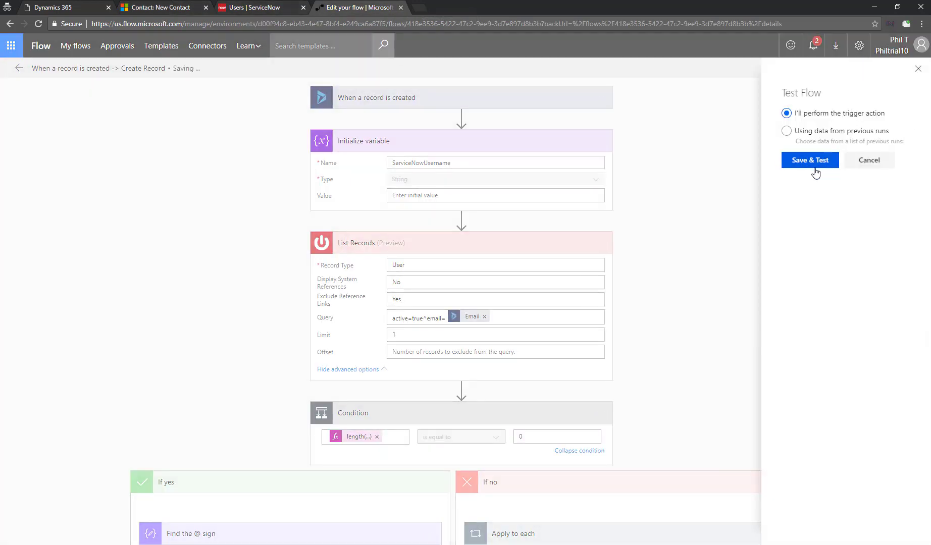
Save the new contact to trigger the flow, then return to the flow.
{"action": "left_click", "coordinate": [163, 5]}
{"action": "left_click", "coordinate": [23, 86]}
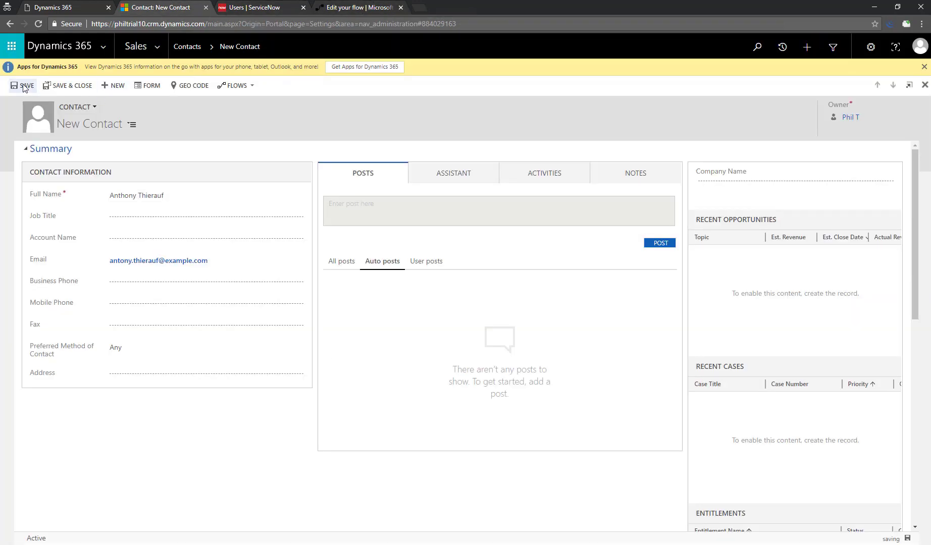
{"action": "left_click", "coordinate": [354, 6]}
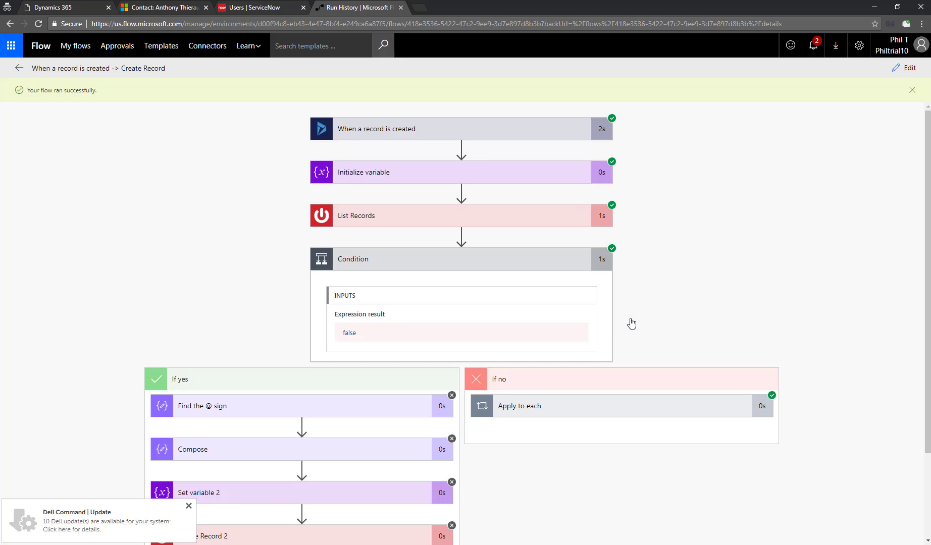
Inspect the run's List Records, Condition, Apply to each, Set variable and Create Record results.
{"action": "scroll", "coordinate": [621, 353], "scroll_direction": "down", "scroll_amount": 2}
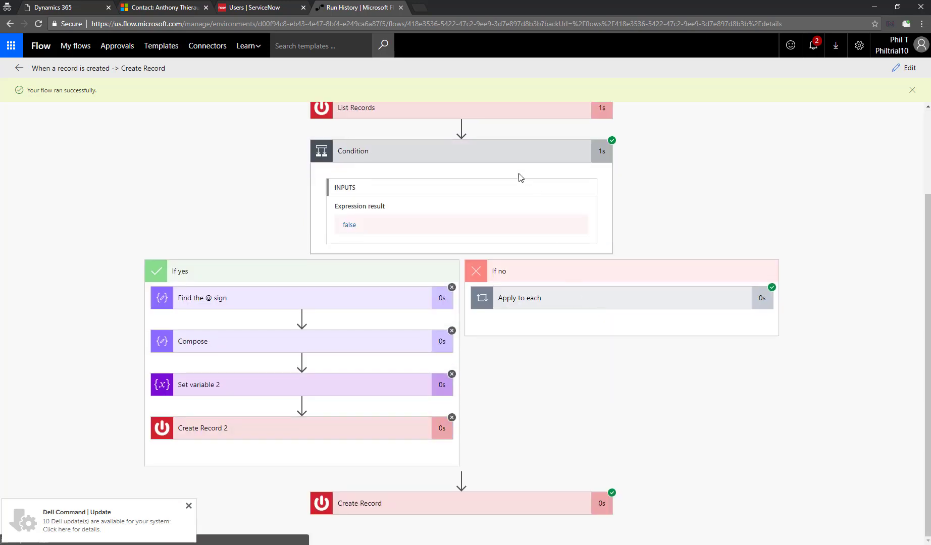
{"action": "left_click", "coordinate": [524, 152]}
{"action": "left_click", "coordinate": [468, 216]}
{"action": "scroll", "coordinate": [454, 303], "scroll_direction": "down", "scroll_amount": 3}
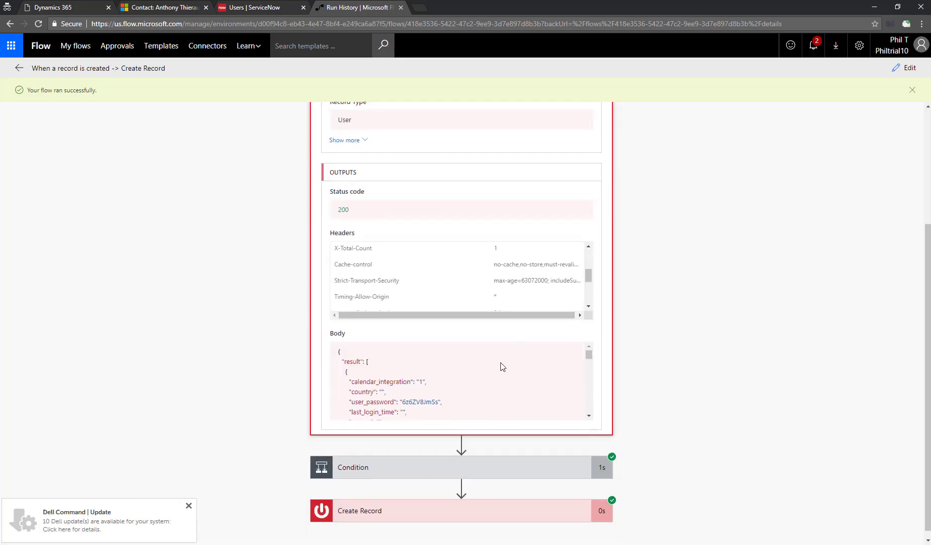
{"action": "scroll", "coordinate": [477, 379], "scroll_direction": "down", "scroll_amount": 3}
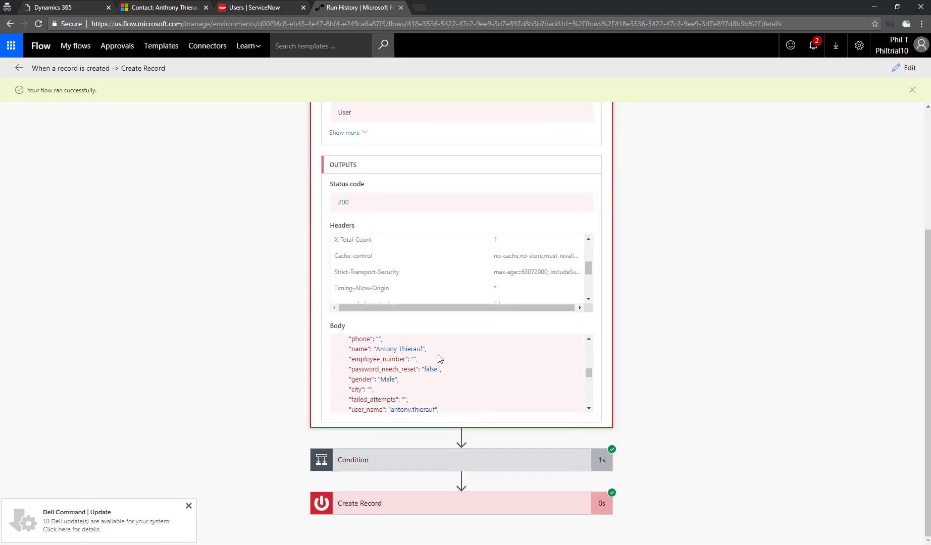
{"action": "left_click", "coordinate": [487, 509]}
{"action": "left_click", "coordinate": [510, 464]}
{"action": "scroll", "coordinate": [676, 405], "scroll_direction": "down", "scroll_amount": 5}
{"action": "left_click", "coordinate": [578, 297]}
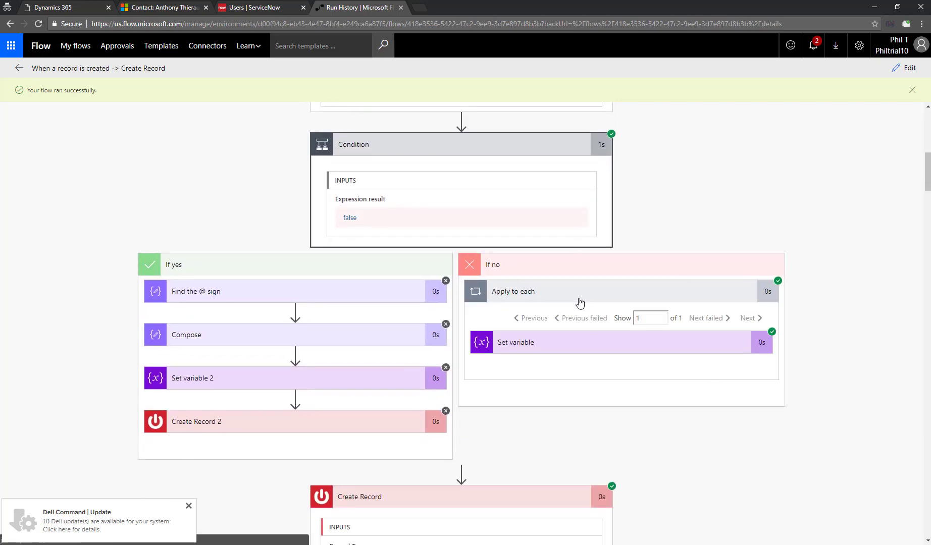
{"action": "left_click", "coordinate": [557, 343]}
{"action": "scroll", "coordinate": [556, 450], "scroll_direction": "down", "scroll_amount": 8}
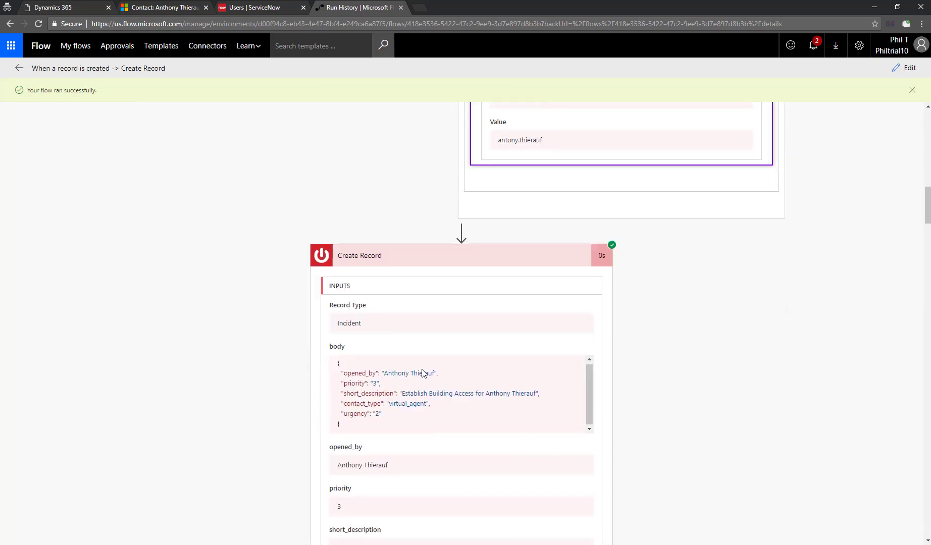
Open ServiceNow incidents and remove the filters to show all 68 incidents.
{"action": "left_click", "coordinate": [253, 7]}
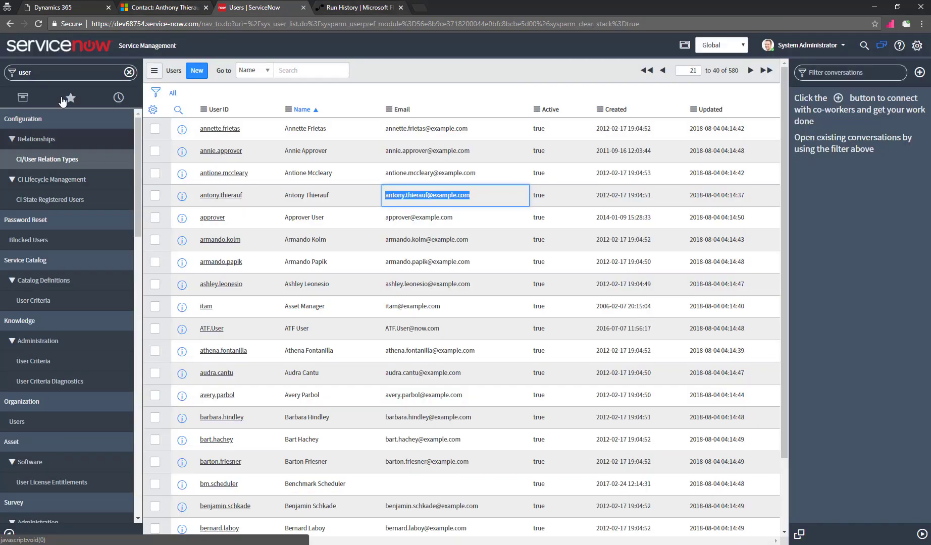
{"action": "left_click", "coordinate": [18, 72]}
{"action": "key", "text": "BackSpace"}
{"action": "type", "text": "inc"}
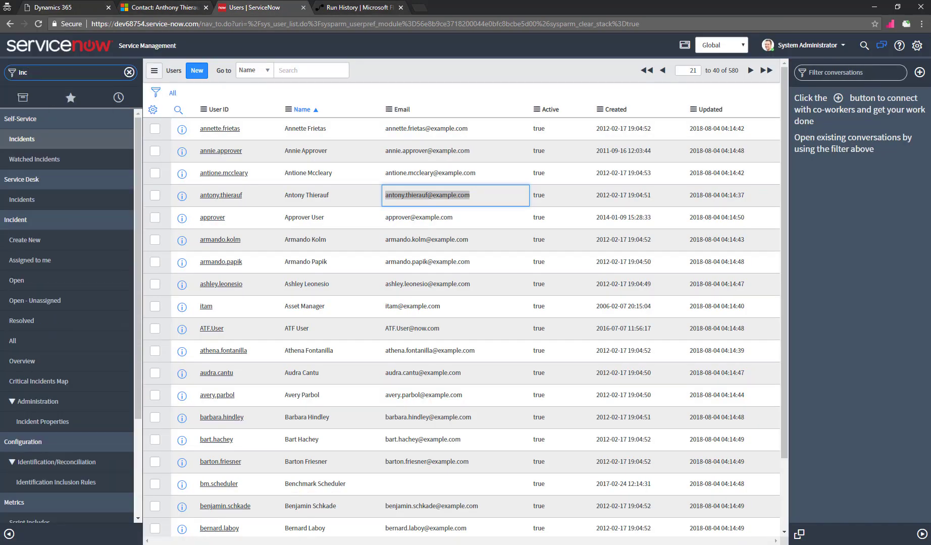
{"action": "left_click", "coordinate": [124, 159]}
{"action": "left_click", "coordinate": [96, 140]}
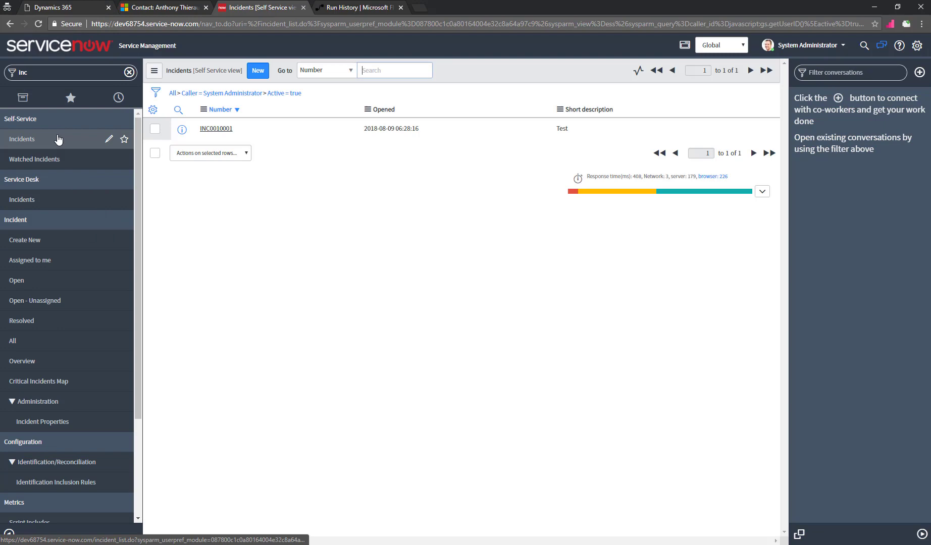
{"action": "left_click", "coordinate": [233, 93]}
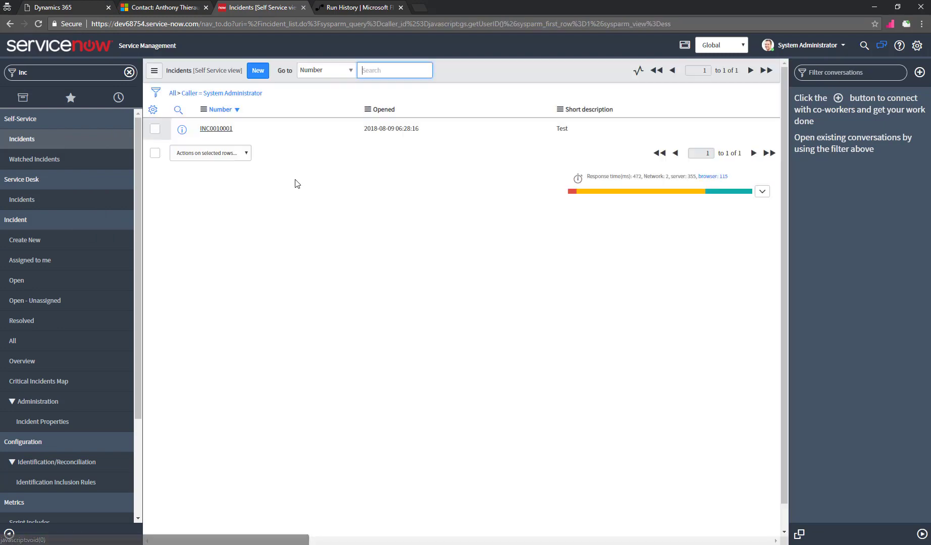
{"action": "left_click", "coordinate": [174, 93]}
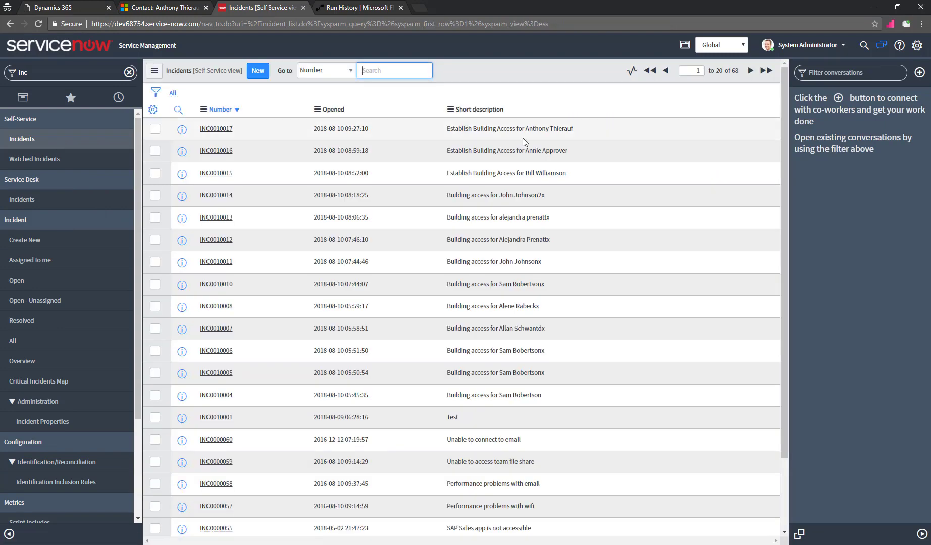
Start a new Dynamics 365 contact and enter the contact's first and last name.
{"action": "left_click", "coordinate": [167, 8]}
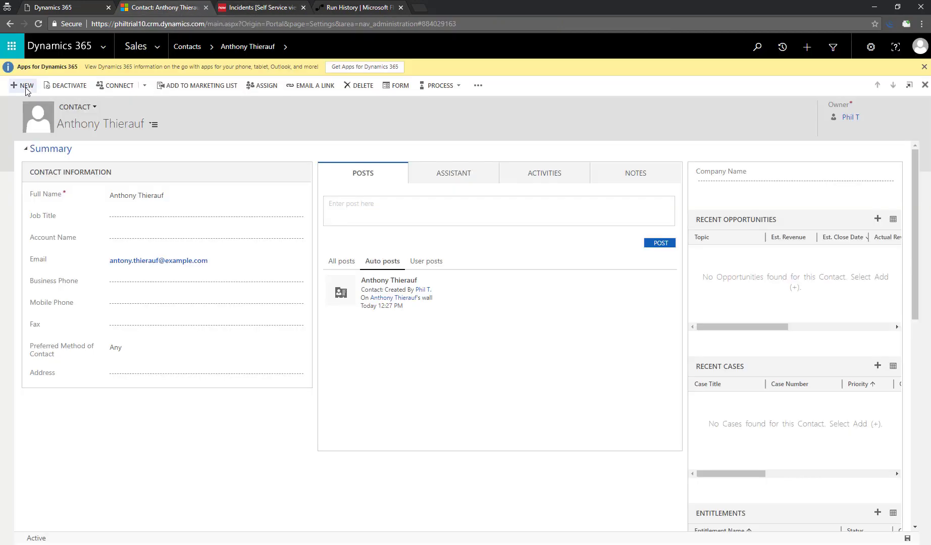
{"action": "left_click", "coordinate": [18, 84]}
{"action": "left_click", "coordinate": [178, 195]}
{"action": "type", "text": "Sam"}
{"action": "key", "text": "Tab"}
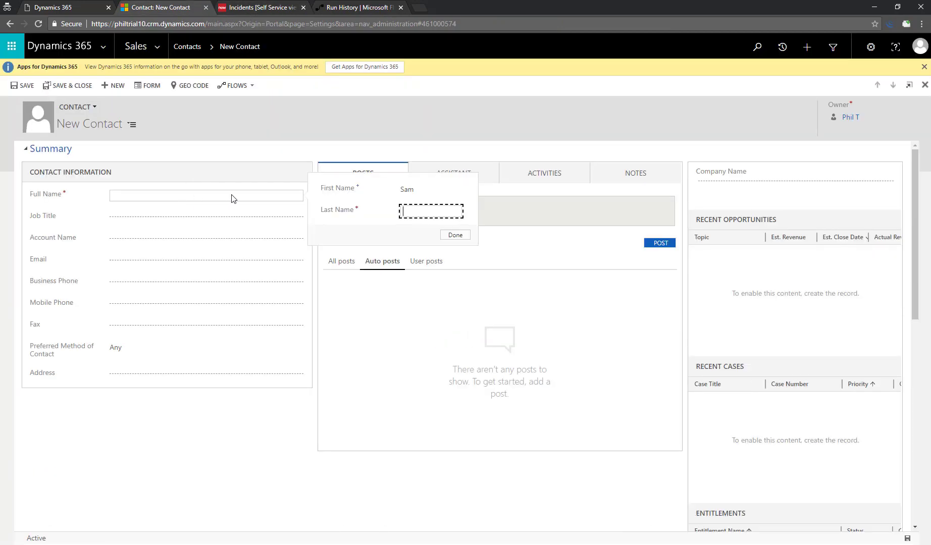
{"action": "type", "text": "Samuels"}
{"action": "left_click", "coordinate": [455, 236]}
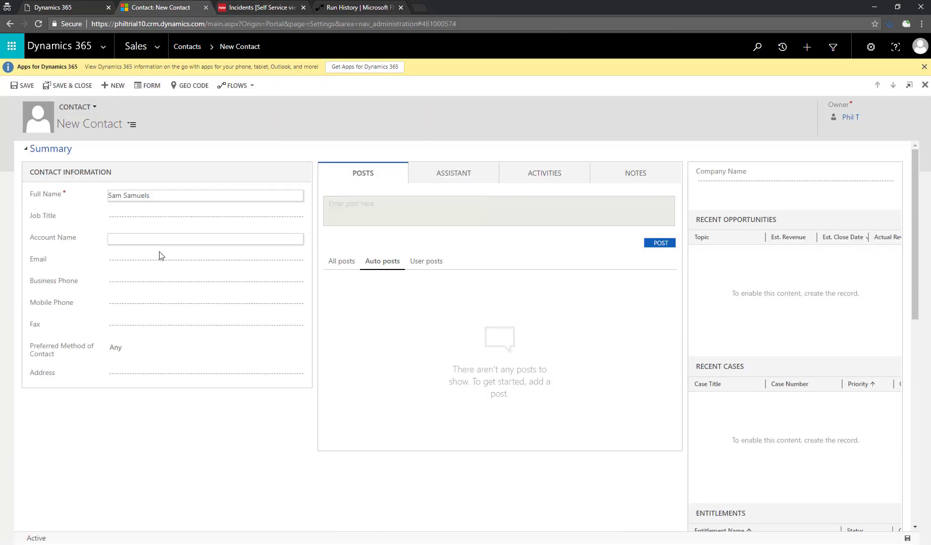
Fill in the contact's email, business phone and mobile phone numbers.
{"action": "left_click", "coordinate": [160, 262]}
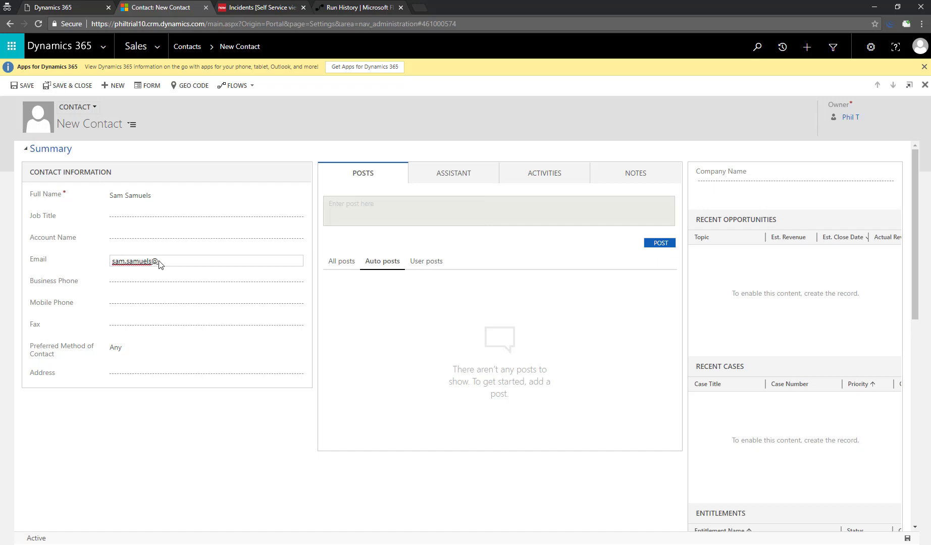
{"action": "left_click", "coordinate": [157, 279]}
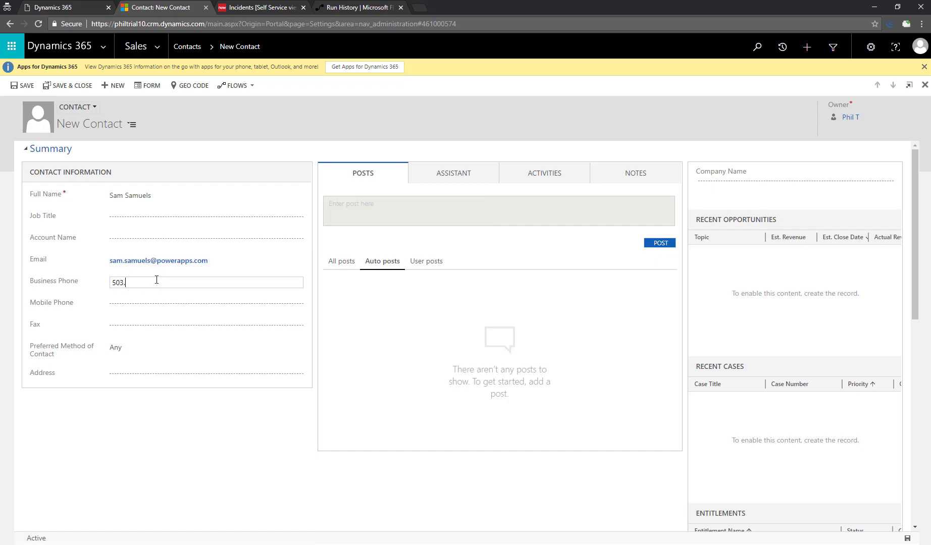
{"action": "type", "text": "503.555.1211"}
{"action": "key", "text": "Tab"}
{"action": "key", "text": "shift+Tab"}
{"action": "key", "text": "Tab"}
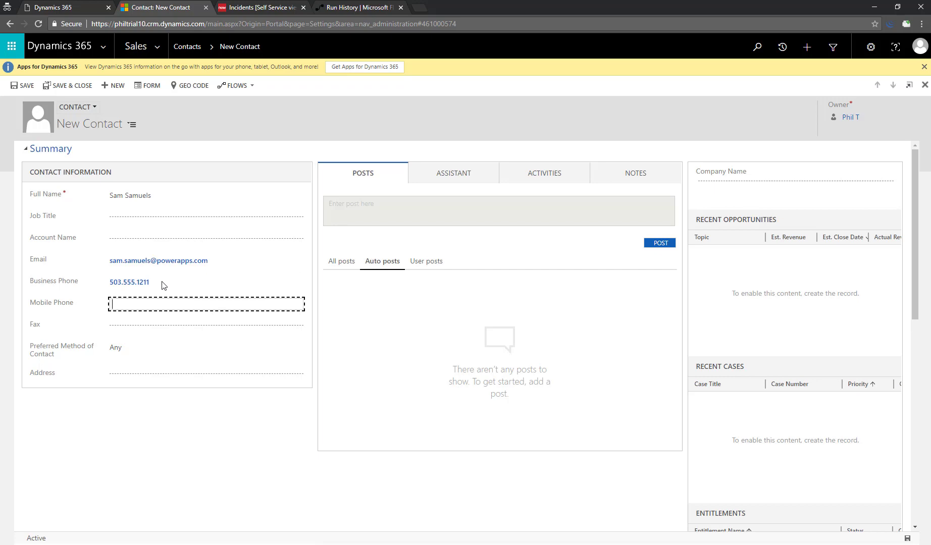
{"action": "type", "text": "503.555.2222"}
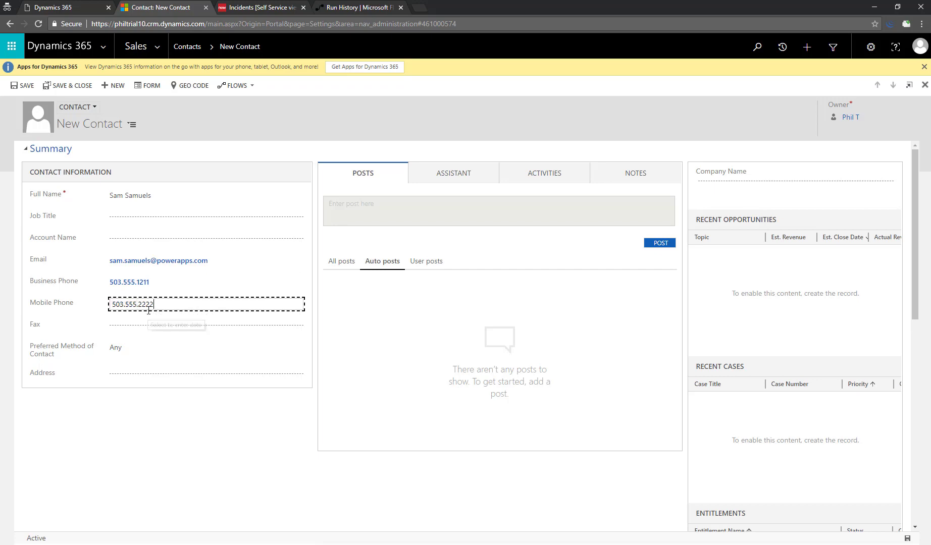
{"action": "key", "text": "Tab"}
Start a flow test triggered by a real record, then save the new contact to fire it.
{"action": "left_click", "coordinate": [358, 7]}
{"action": "left_click", "coordinate": [911, 90]}
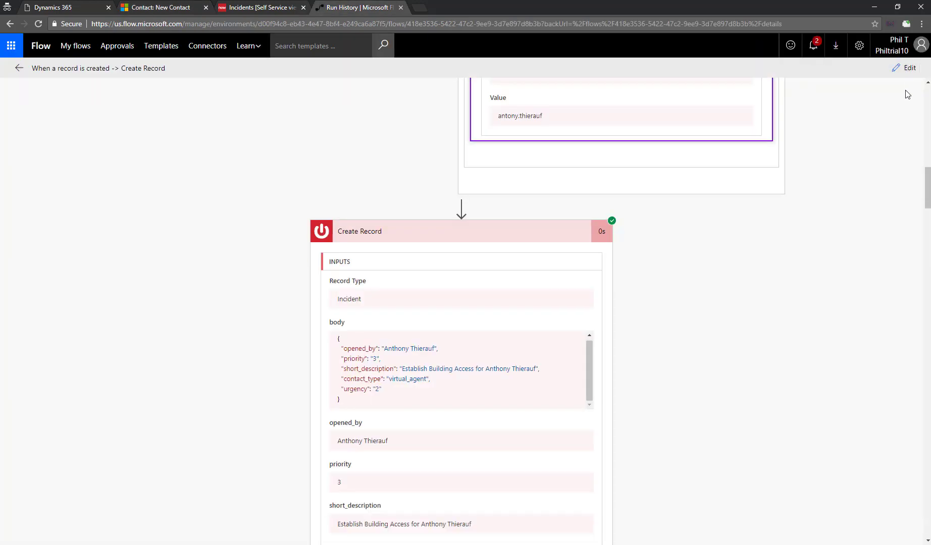
{"action": "scroll", "coordinate": [685, 151], "scroll_direction": "up", "scroll_amount": 6}
{"action": "scroll", "coordinate": [35, 158], "scroll_direction": "up", "scroll_amount": 5}
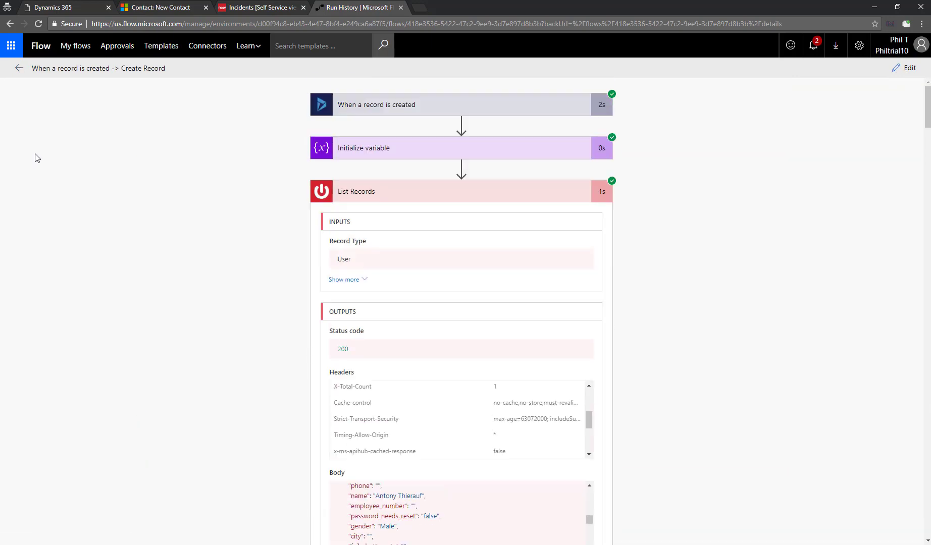
{"action": "left_click", "coordinate": [19, 73]}
{"action": "key", "text": "Escape"}
{"action": "left_click", "coordinate": [907, 68]}
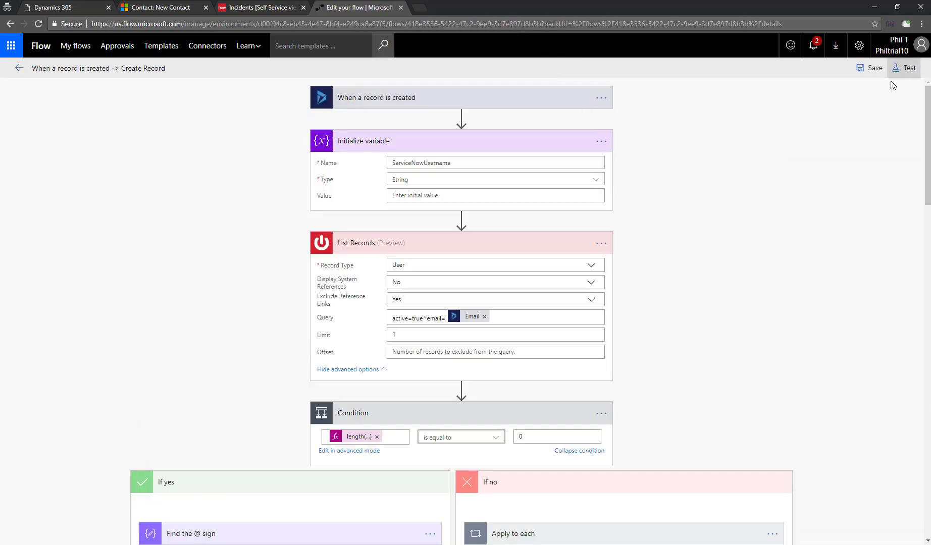
{"action": "left_click", "coordinate": [906, 68]}
{"action": "left_click", "coordinate": [846, 112]}
{"action": "left_click", "coordinate": [811, 160]}
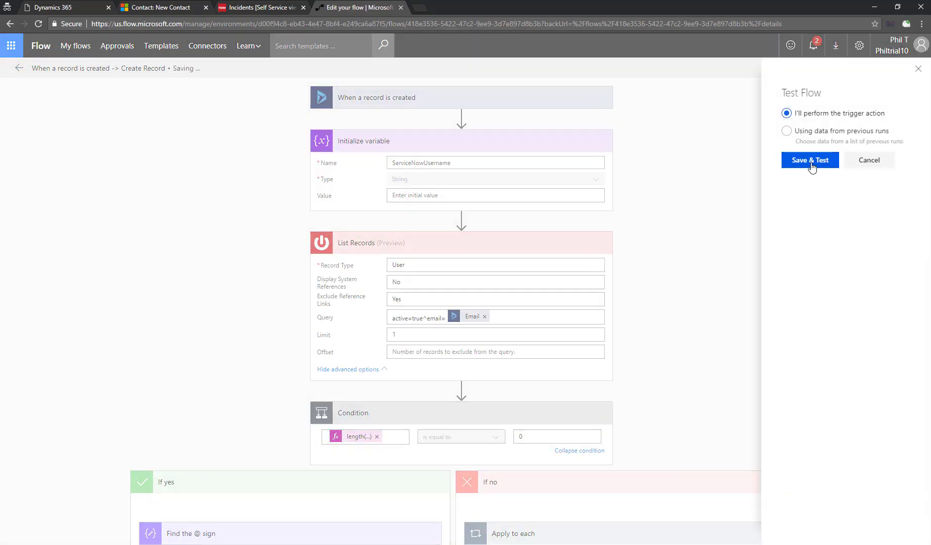
{"action": "left_click", "coordinate": [121, 7]}
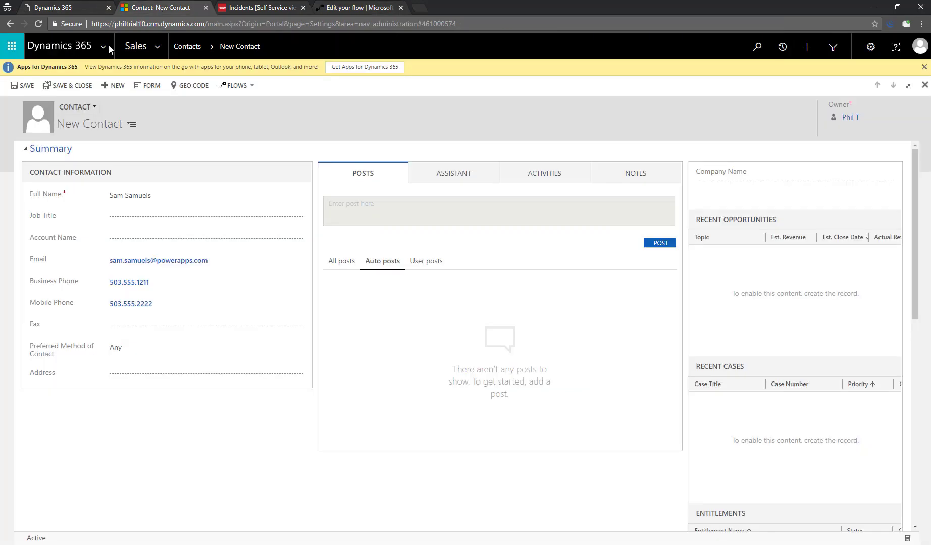
{"action": "left_click", "coordinate": [329, 7]}
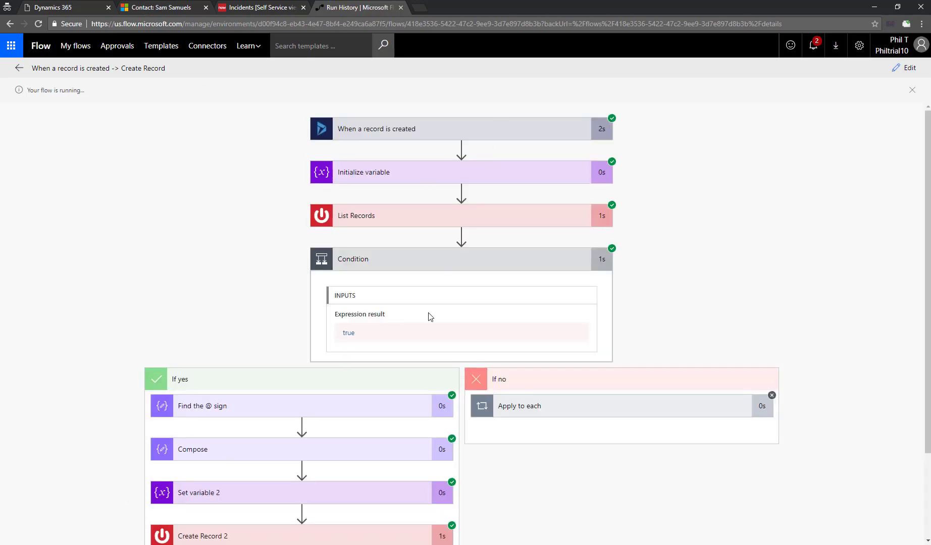
Inspect the Find the @ sign and Compose outputs to see the derived username.
{"action": "scroll", "coordinate": [292, 341], "scroll_direction": "down", "scroll_amount": 2}
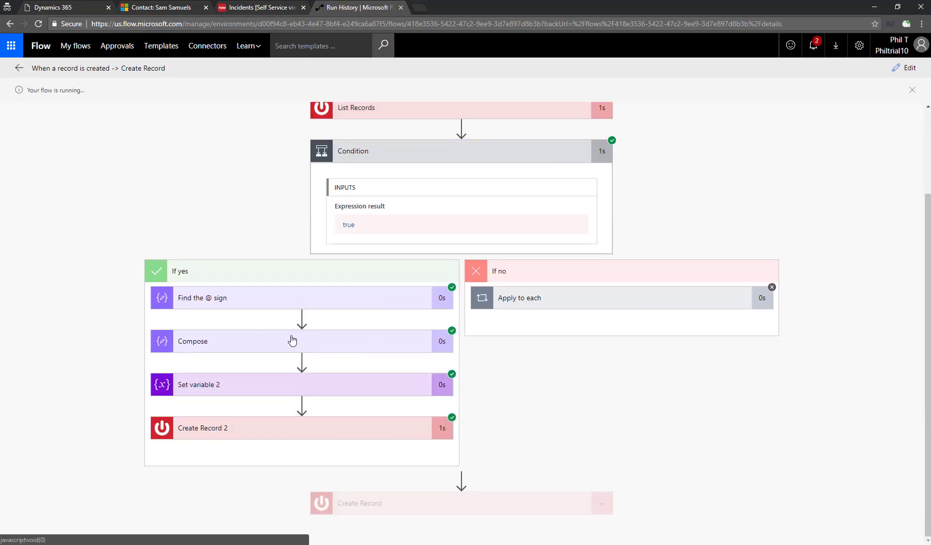
{"action": "left_click", "coordinate": [243, 299]}
{"action": "scroll", "coordinate": [222, 369], "scroll_direction": "down", "scroll_amount": 2}
{"action": "left_click", "coordinate": [222, 359]}
{"action": "scroll", "coordinate": [225, 353], "scroll_direction": "down", "scroll_amount": 3}
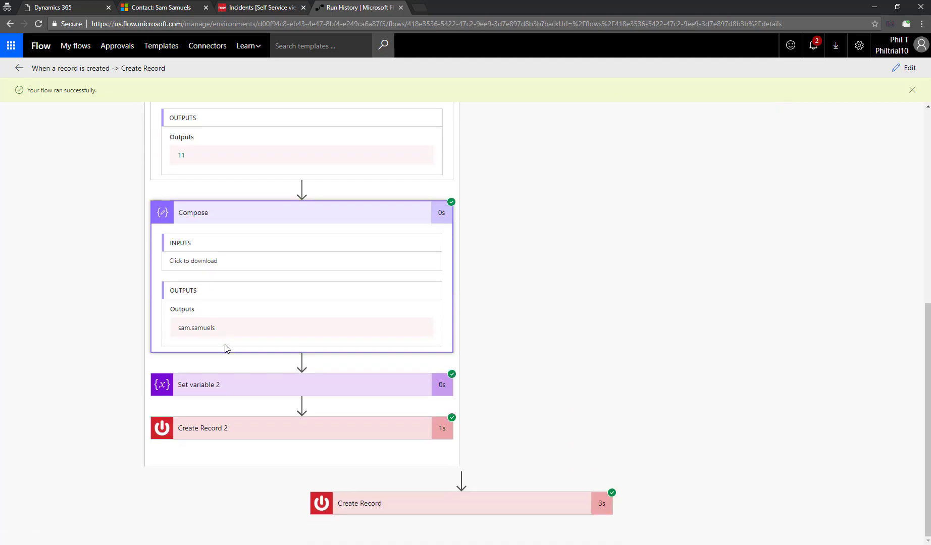
{"action": "double_click", "coordinate": [182, 328]}
Inspect the Set variable 2 and Create Record 2 outputs confirming the new ServiceNow user.
{"action": "left_click", "coordinate": [245, 385]}
{"action": "scroll", "coordinate": [224, 366], "scroll_direction": "down", "scroll_amount": 3}
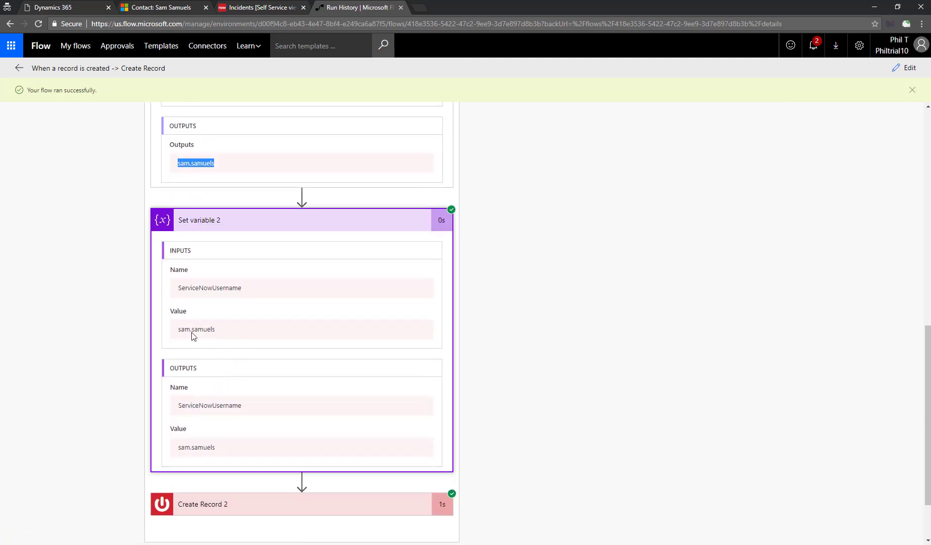
{"action": "scroll", "coordinate": [227, 379], "scroll_direction": "down", "scroll_amount": 1}
{"action": "left_click", "coordinate": [240, 426]}
{"action": "scroll", "coordinate": [300, 333], "scroll_direction": "down", "scroll_amount": 5}
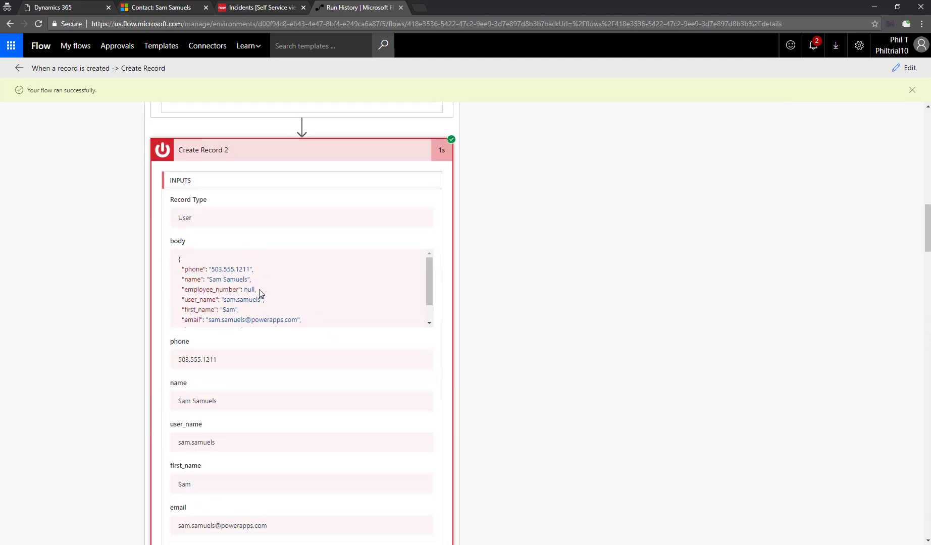
{"action": "scroll", "coordinate": [257, 362], "scroll_direction": "down", "scroll_amount": 10}
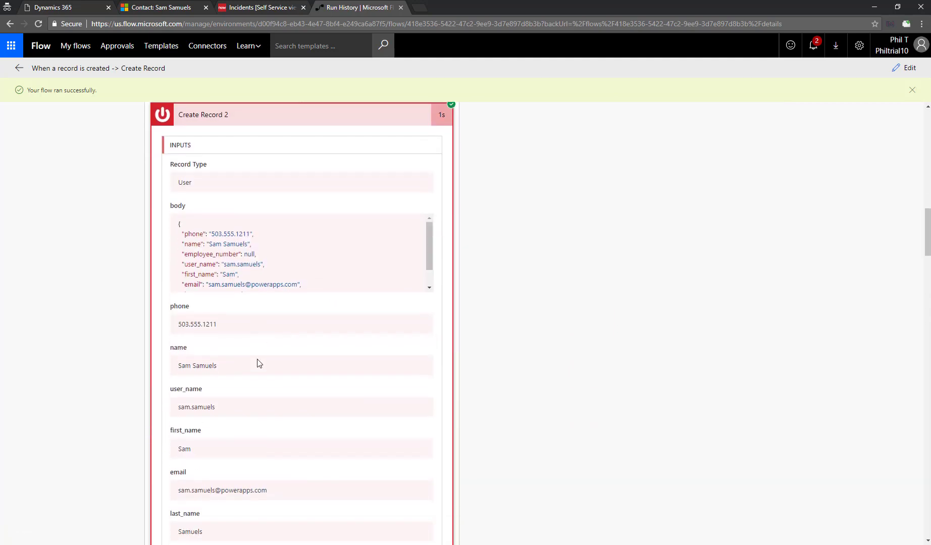
{"action": "left_click", "coordinate": [269, 7]}
{"action": "left_click", "coordinate": [67, 76]}
Open ServiceNow's Users list and filter it by the name 'sam'.
{"action": "type", "text": "user"}
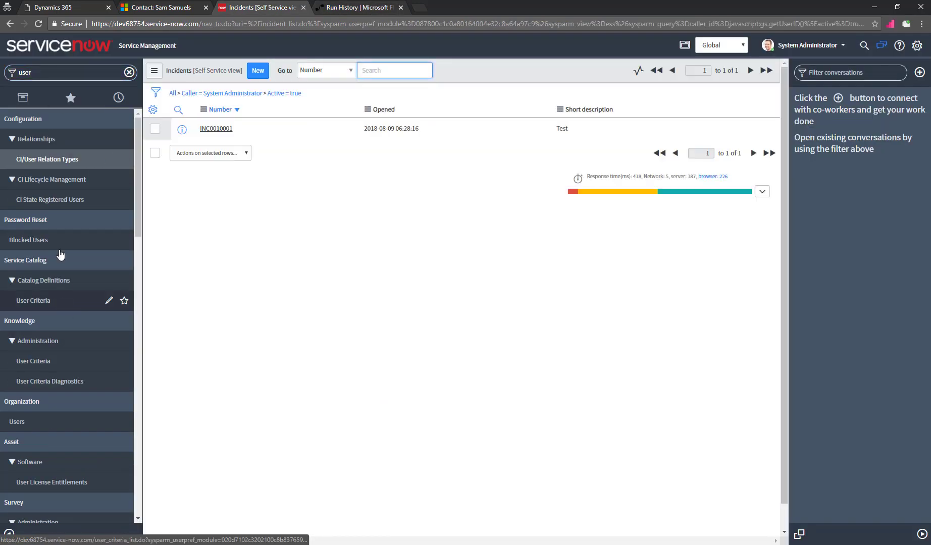
{"action": "scroll", "coordinate": [60, 252], "scroll_direction": "down", "scroll_amount": 5}
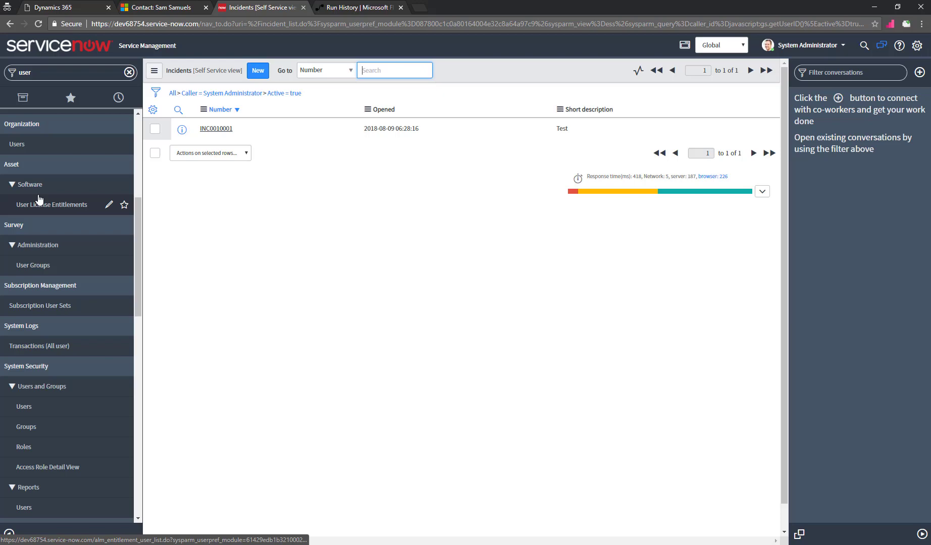
{"action": "scroll", "coordinate": [43, 187], "scroll_direction": "up", "scroll_amount": 1}
{"action": "left_click", "coordinate": [51, 170]}
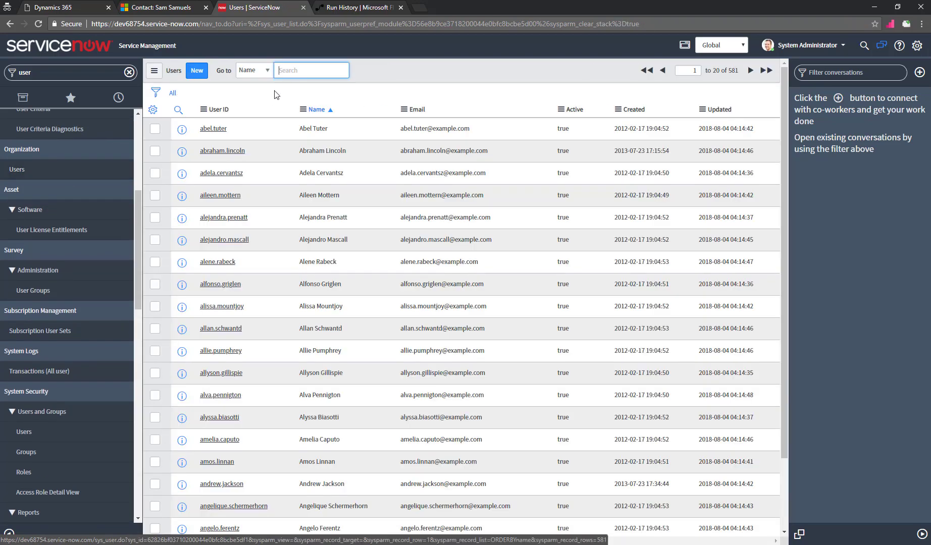
{"action": "type", "text": "sam"}
{"action": "key", "text": "Return"}
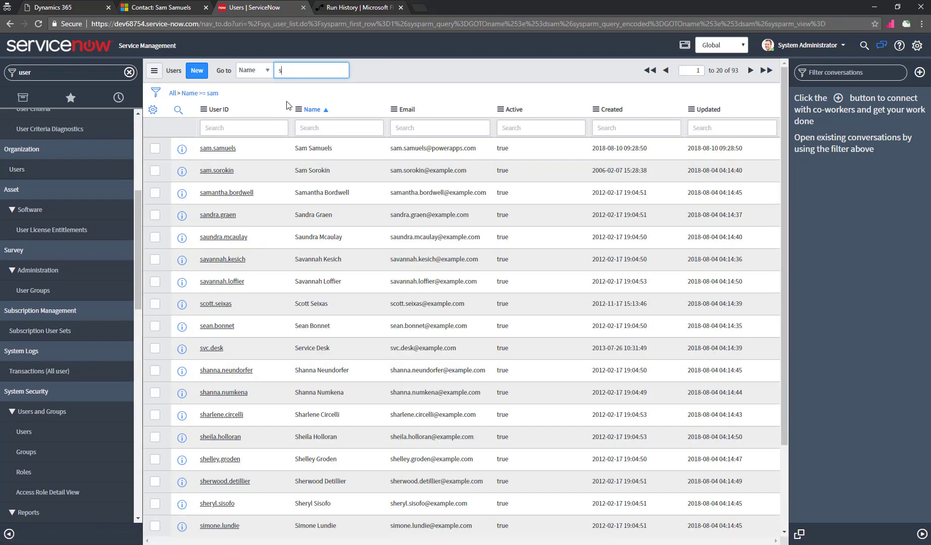
Check the Create Record step's output in the flow run, then return to ServiceNow.
{"action": "left_click", "coordinate": [358, 7]}
{"action": "scroll", "coordinate": [337, 356], "scroll_direction": "down", "scroll_amount": 15}
{"action": "left_click", "coordinate": [405, 509]}
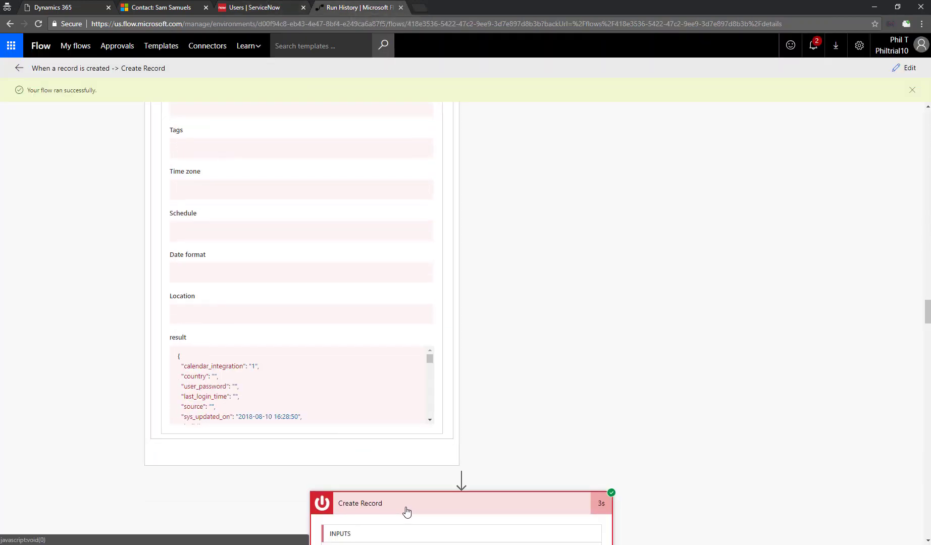
{"action": "scroll", "coordinate": [419, 394], "scroll_direction": "down", "scroll_amount": 8}
{"action": "scroll", "coordinate": [480, 358], "scroll_direction": "down", "scroll_amount": 10}
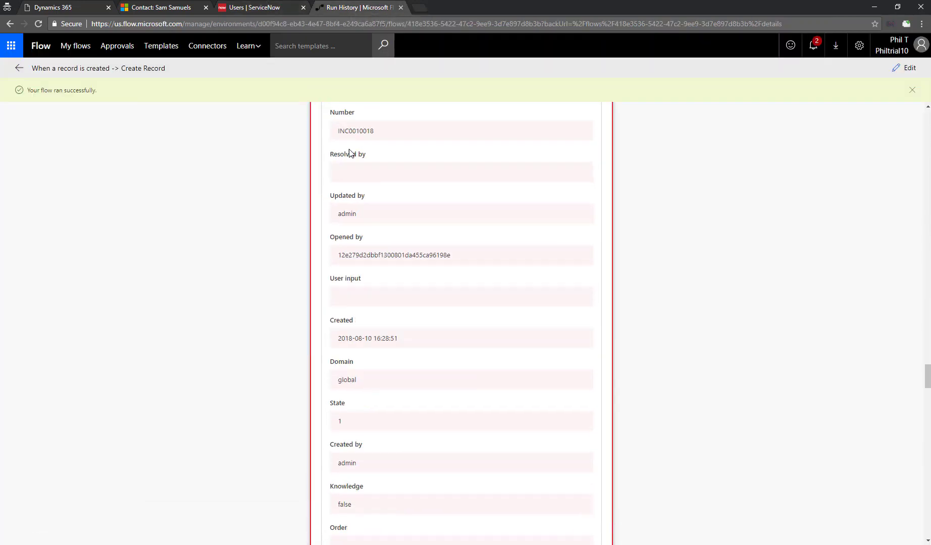
{"action": "key", "text": "ctrl+shift+Tab"}
{"action": "double_click", "coordinate": [72, 72]}
Open Self-Service Incidents, show all incidents, and open incident INC0010018.
{"action": "type", "text": "incident"}
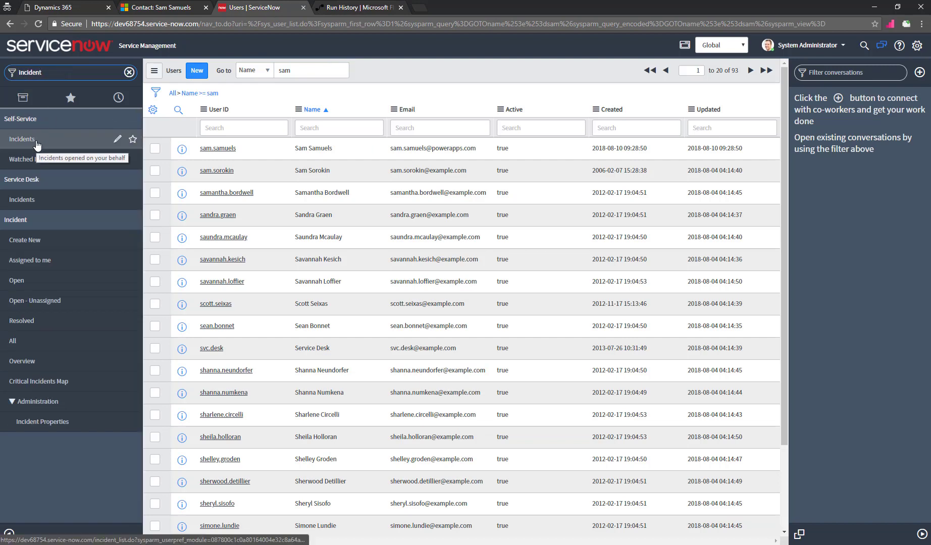
{"action": "left_click", "coordinate": [36, 140]}
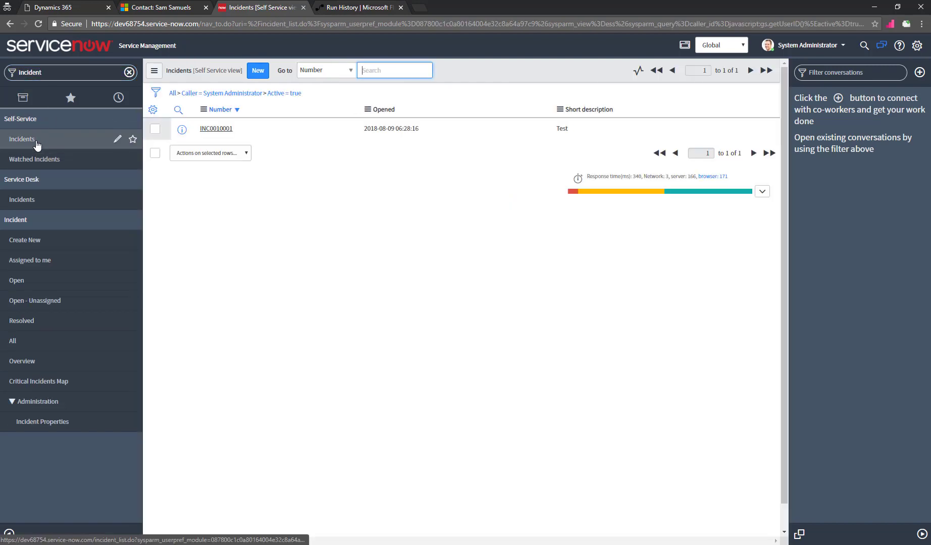
{"action": "left_click", "coordinate": [173, 93]}
{"action": "left_click", "coordinate": [210, 129]}
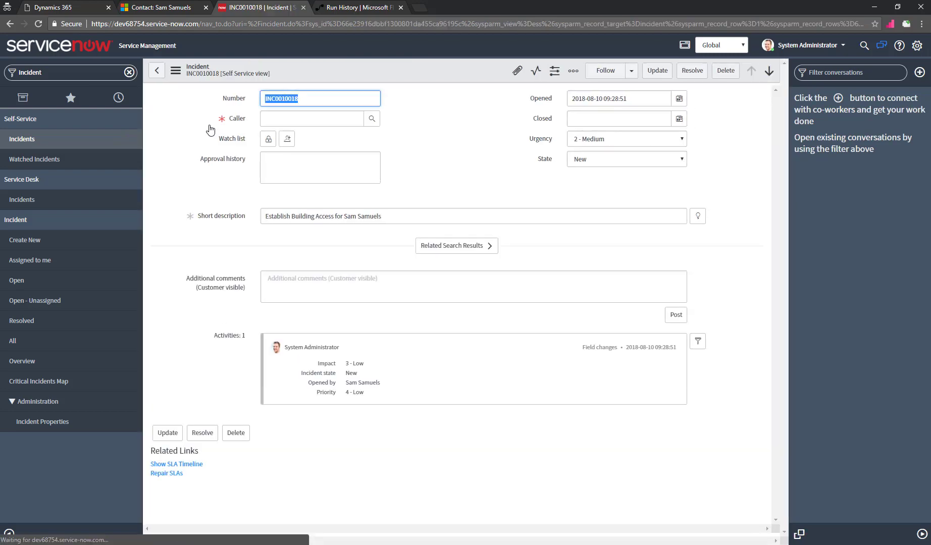